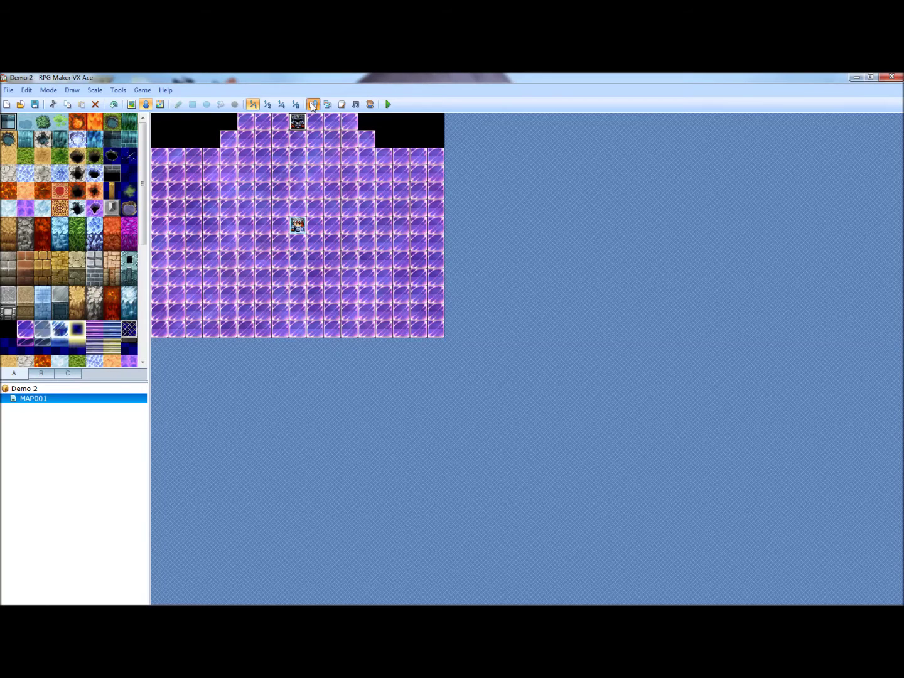
In the Database's System tab, add Natalie and Terence to the initial party.
left_click(313, 105)
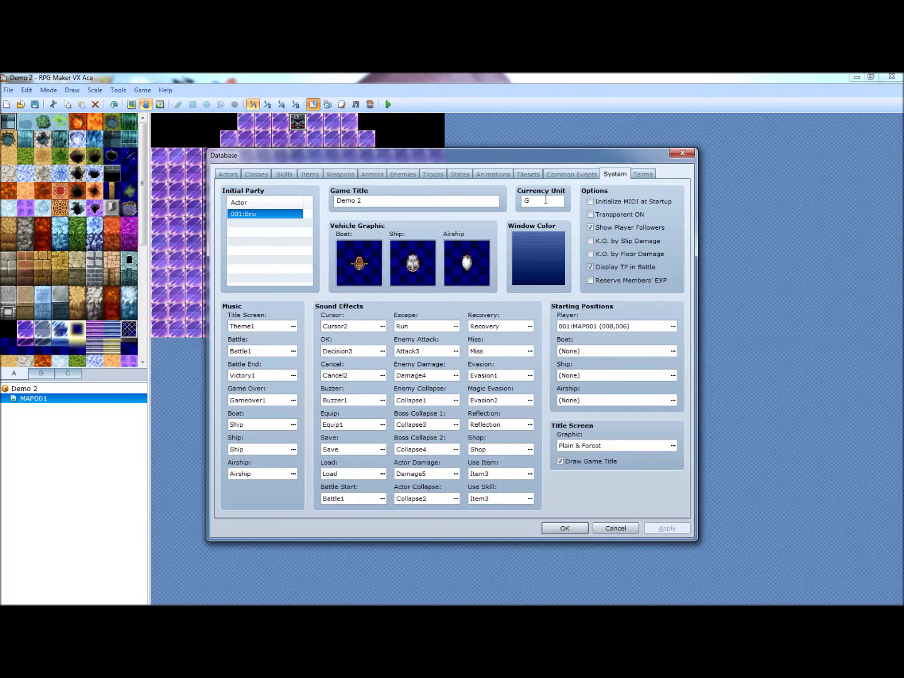
double_click(253, 224)
left_click(279, 247)
left_click(239, 267)
left_click(304, 244)
double_click(264, 237)
left_click(279, 247)
left_click(246, 276)
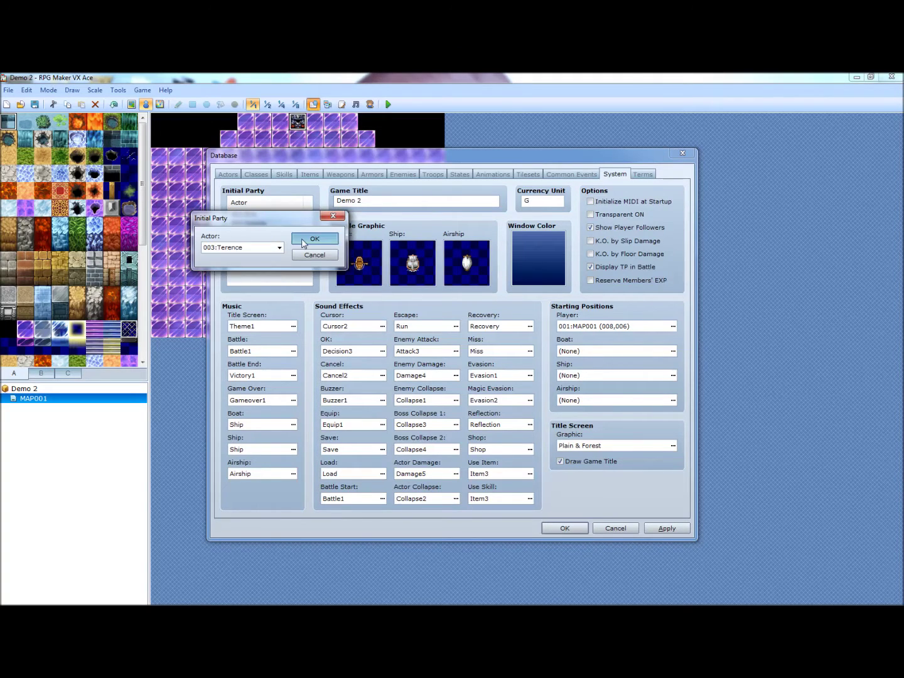
left_click(314, 239)
Add Ernest as the fourth initial party member and confirm the Database changes.
double_click(279, 242)
left_click(279, 247)
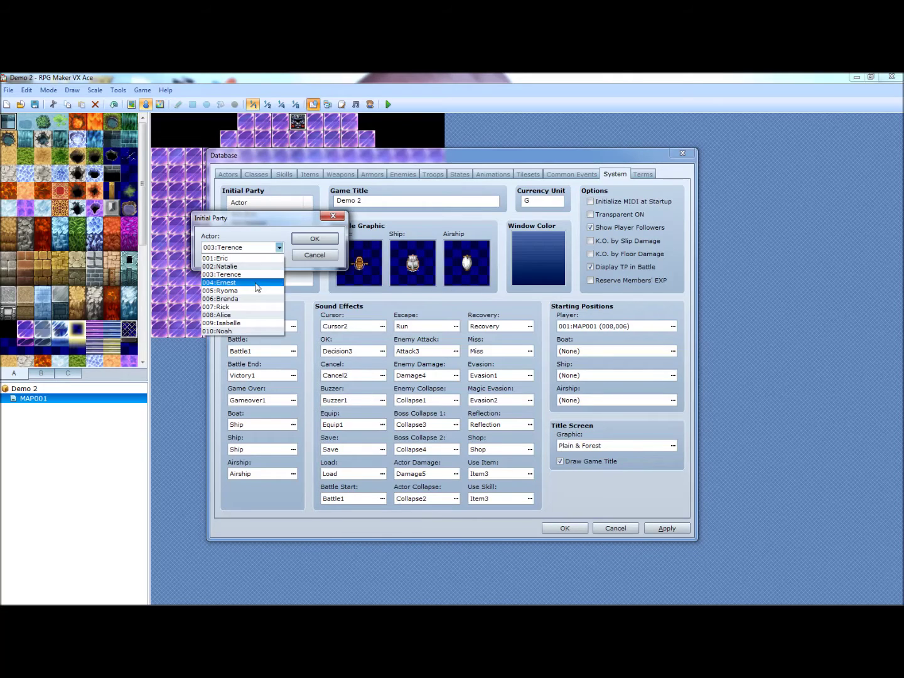
left_click(248, 286)
left_click(313, 240)
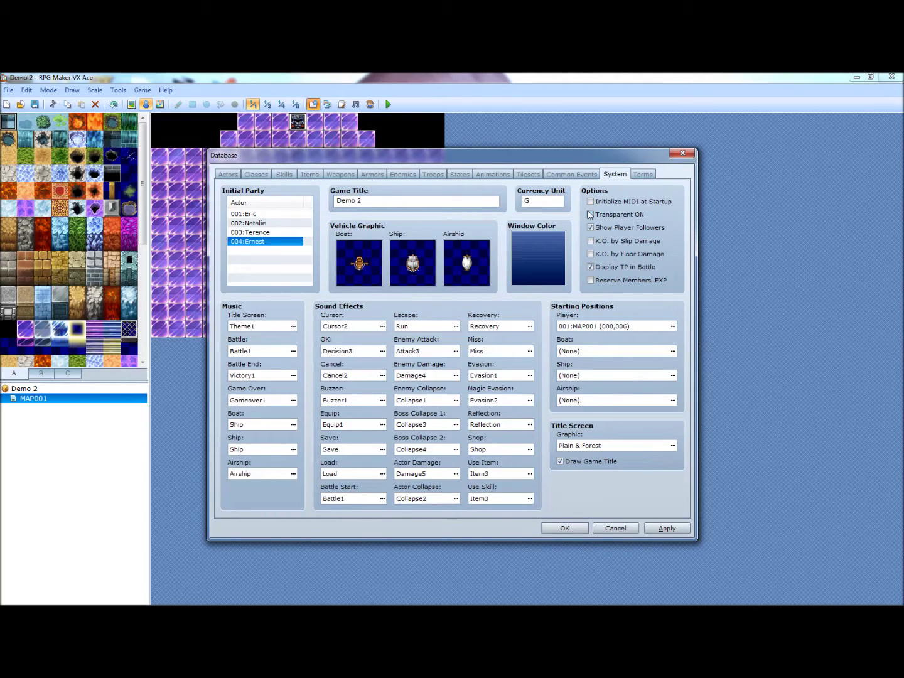
left_click(661, 528)
left_click(572, 528)
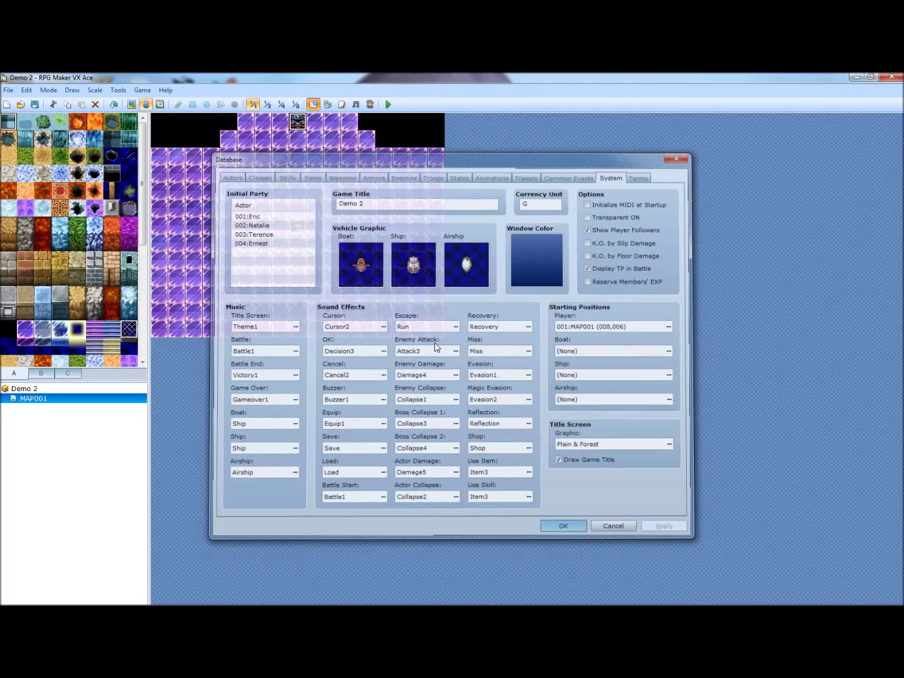
Give event EV005 the message 'BLARGH I'M THE LAST BOSS!'.
double_click(293, 124)
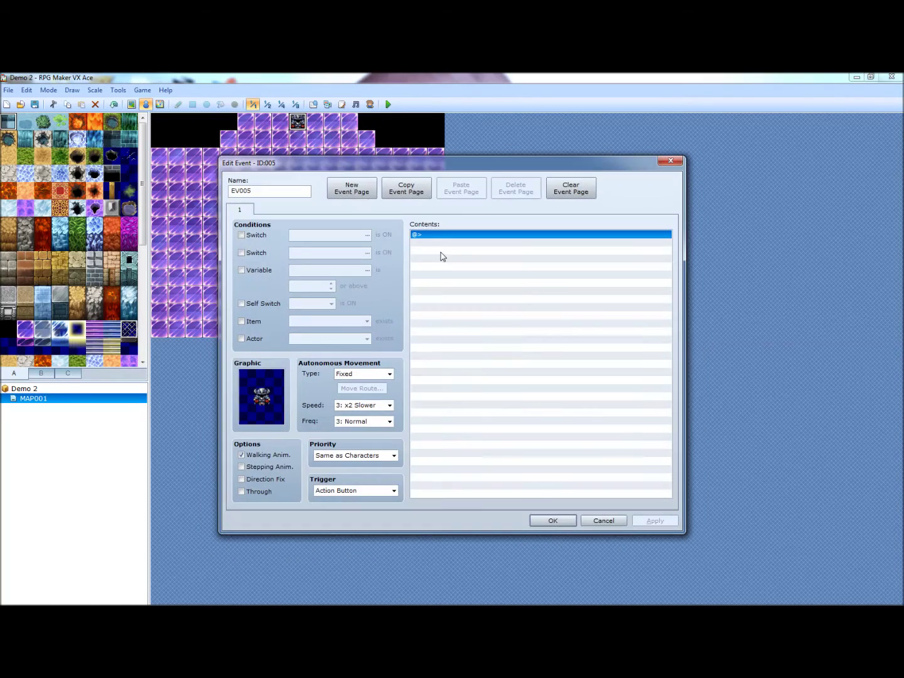
double_click(443, 254)
left_click(449, 251)
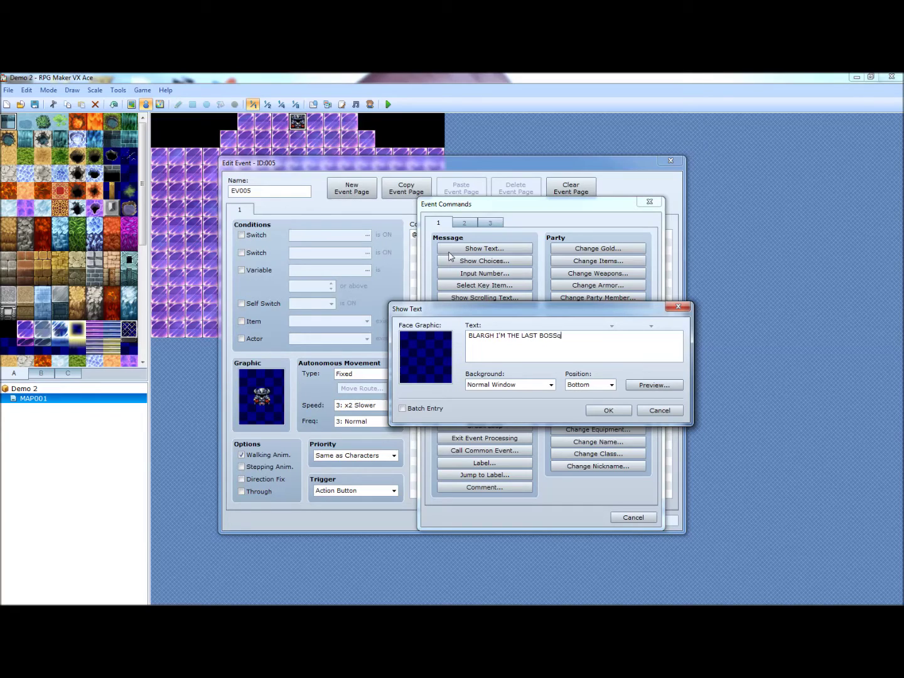
left_click(606, 410)
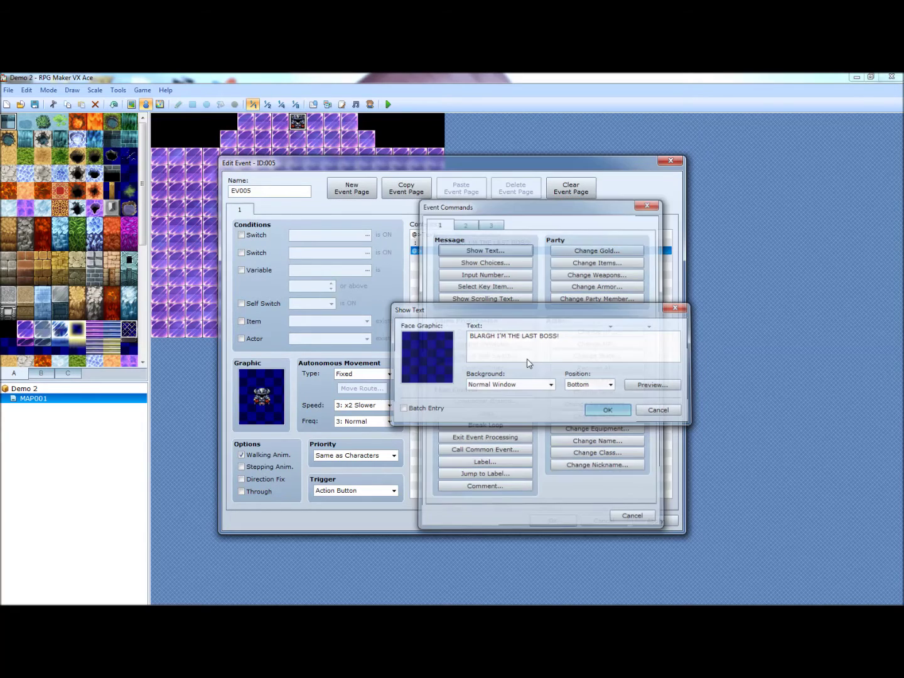
Add the reply 'LES DO DIS!!!' shown with the first Actor1 face.
double_click(444, 285)
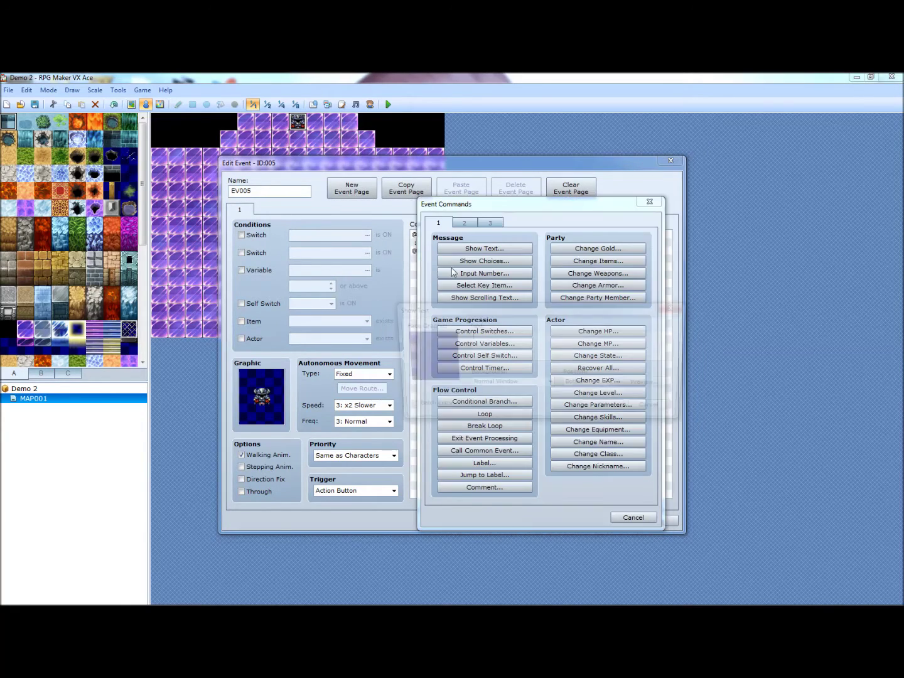
left_click(482, 250)
double_click(432, 339)
left_click(417, 279)
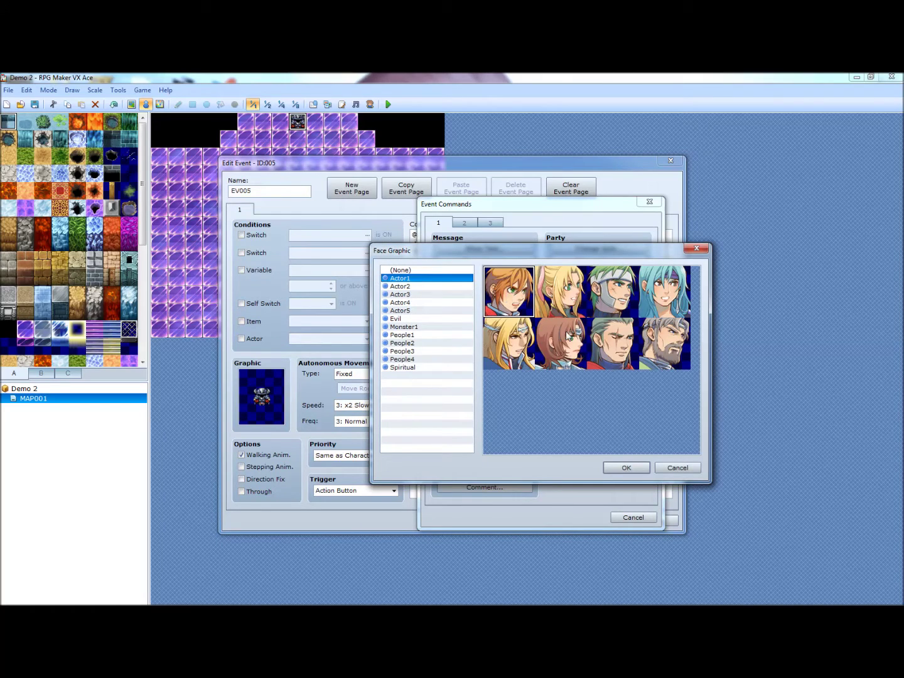
double_click(520, 293)
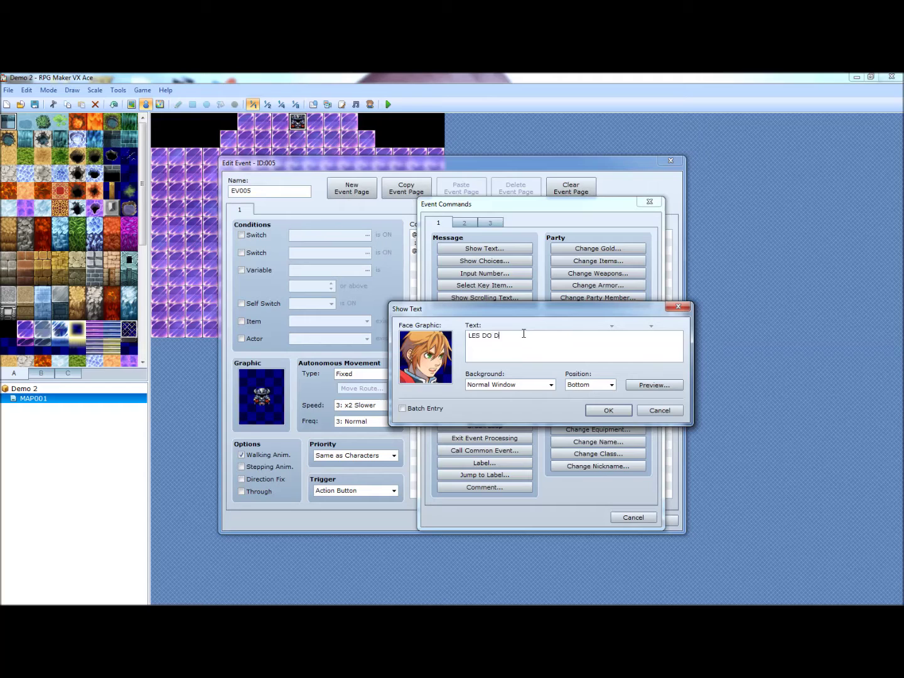
left_click(609, 410)
double_click(529, 377)
Add Gather Followers and Change Player Followers: OFF to EV005, then apply and close it.
left_click(468, 225)
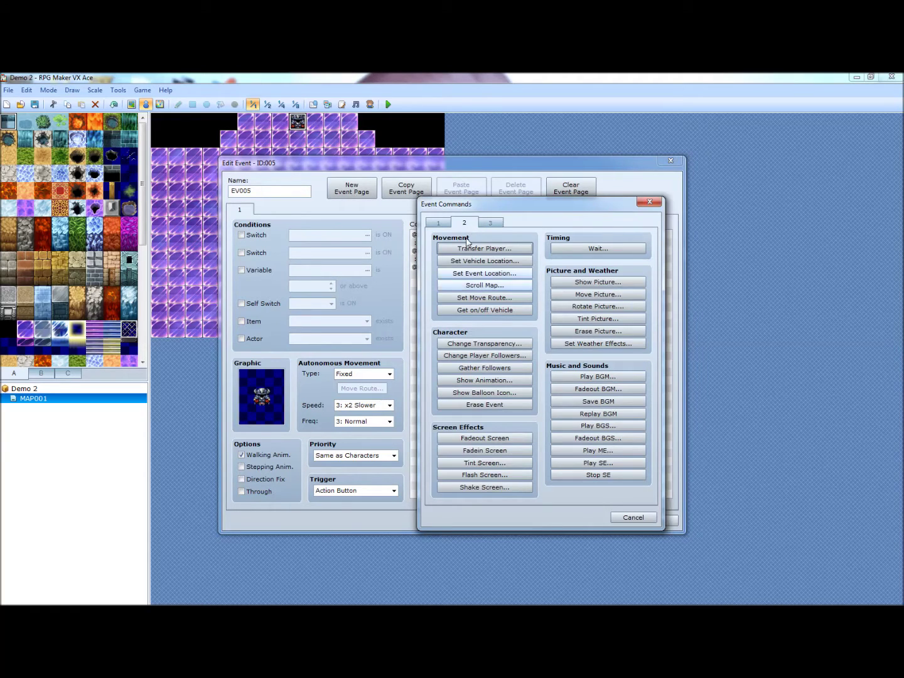
left_click(484, 369)
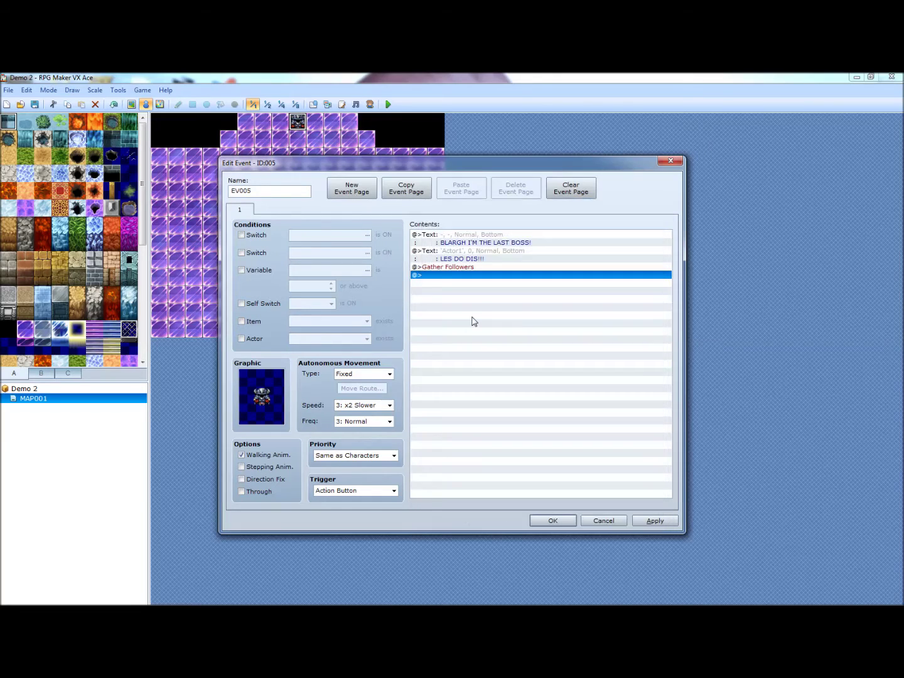
double_click(472, 319)
left_click(491, 356)
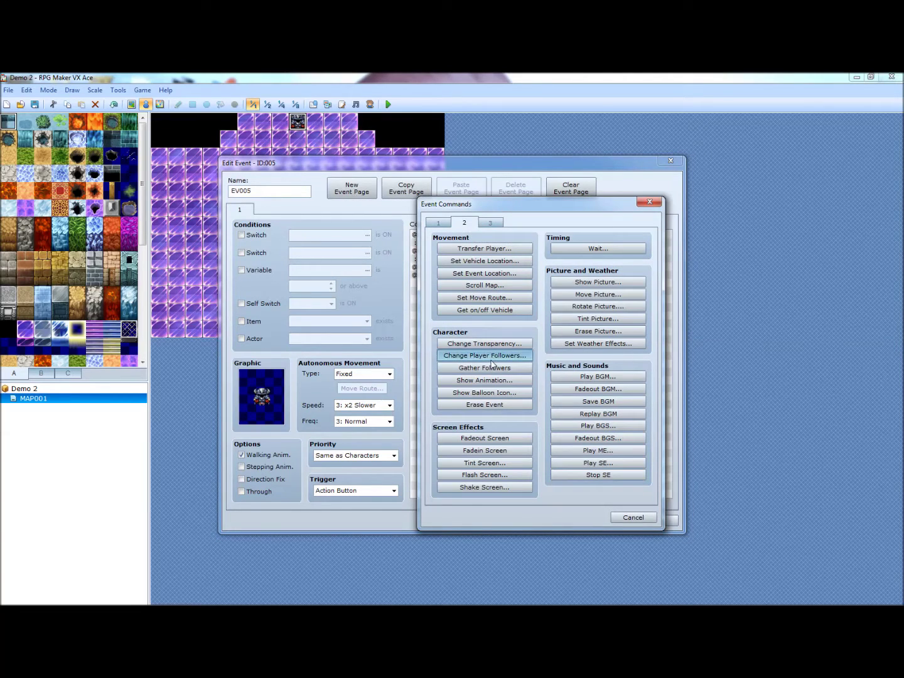
left_click(568, 364)
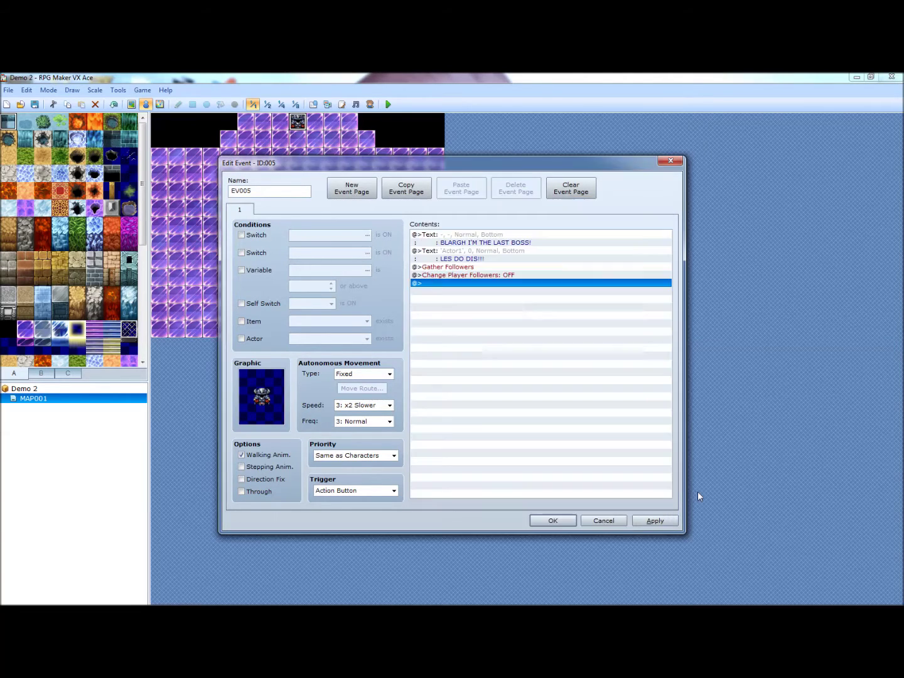
left_click(667, 523)
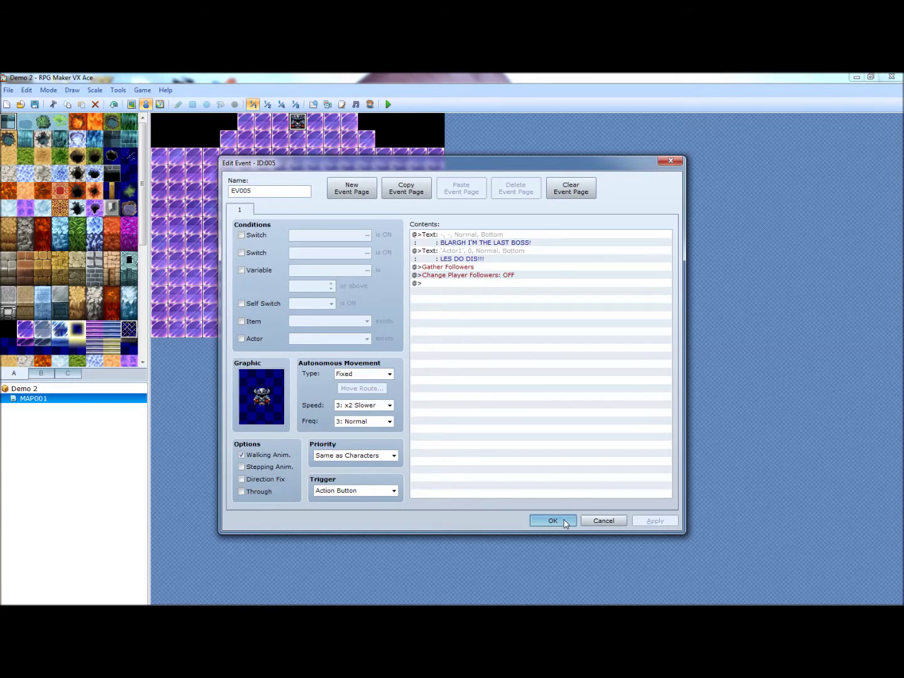
left_click(556, 521)
left_click(313, 105)
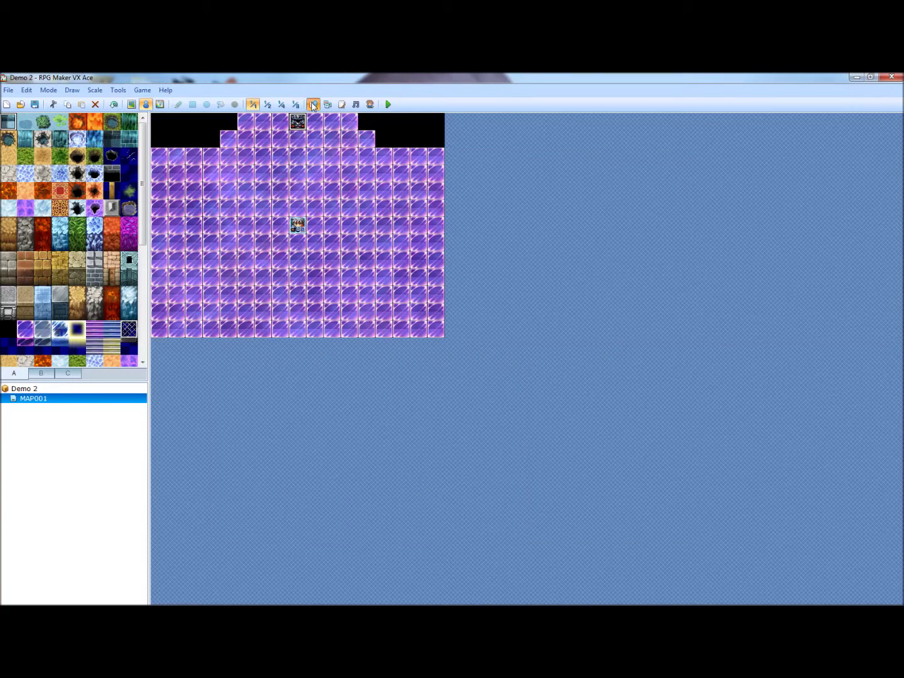
Save the project, then playtest a new game through the boss dialogue and close it.
left_click(31, 107)
left_click(388, 104)
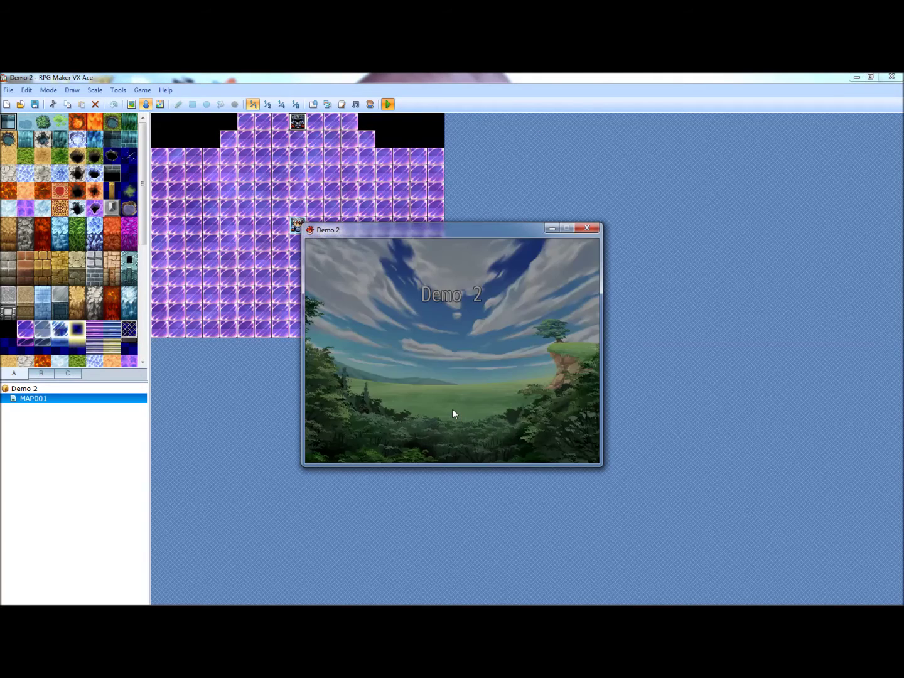
key("Return")
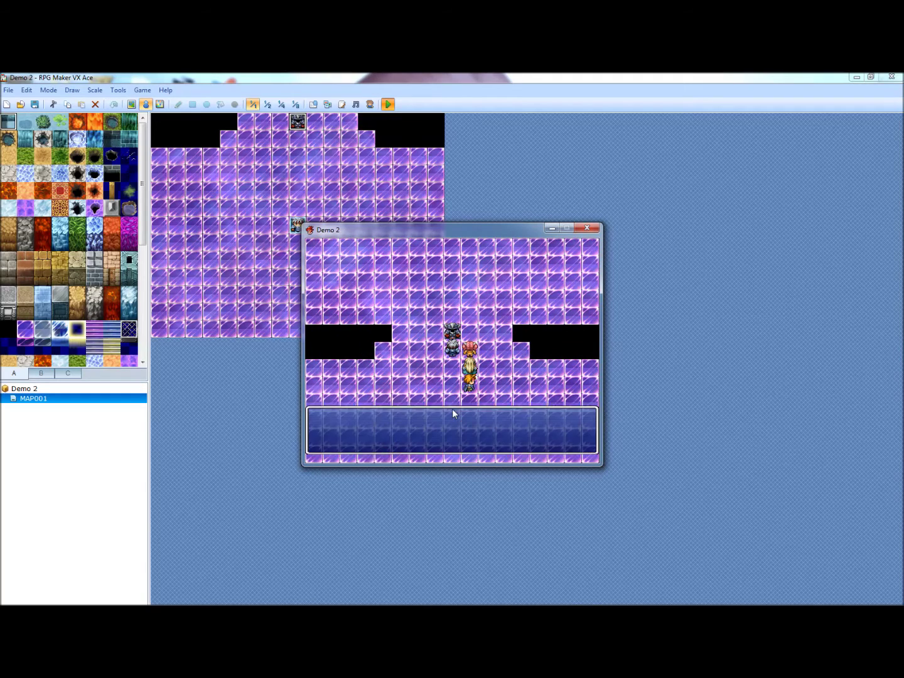
key("Return")
key("Return")
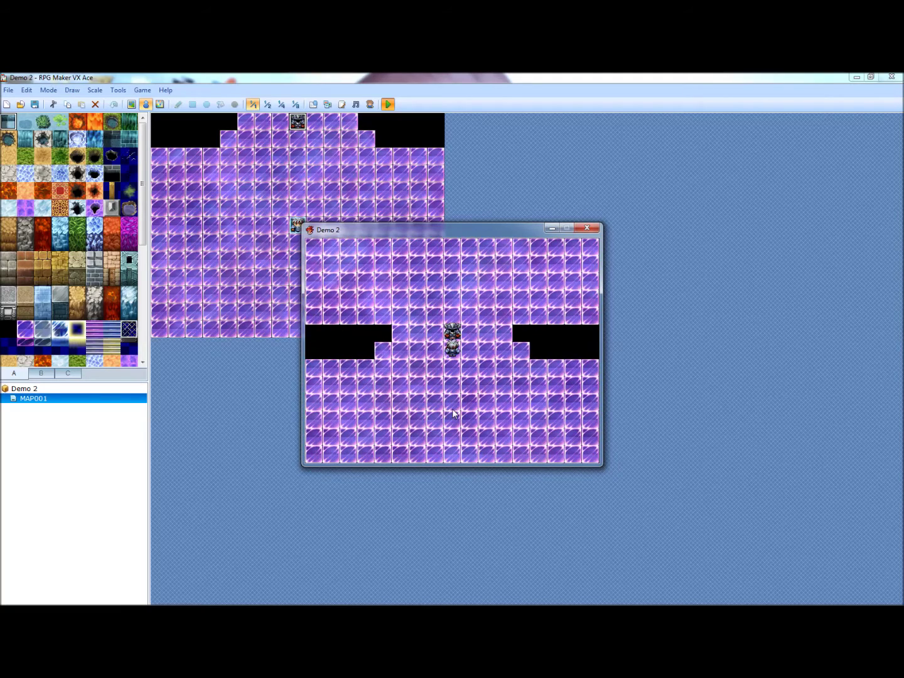
left_click(587, 228)
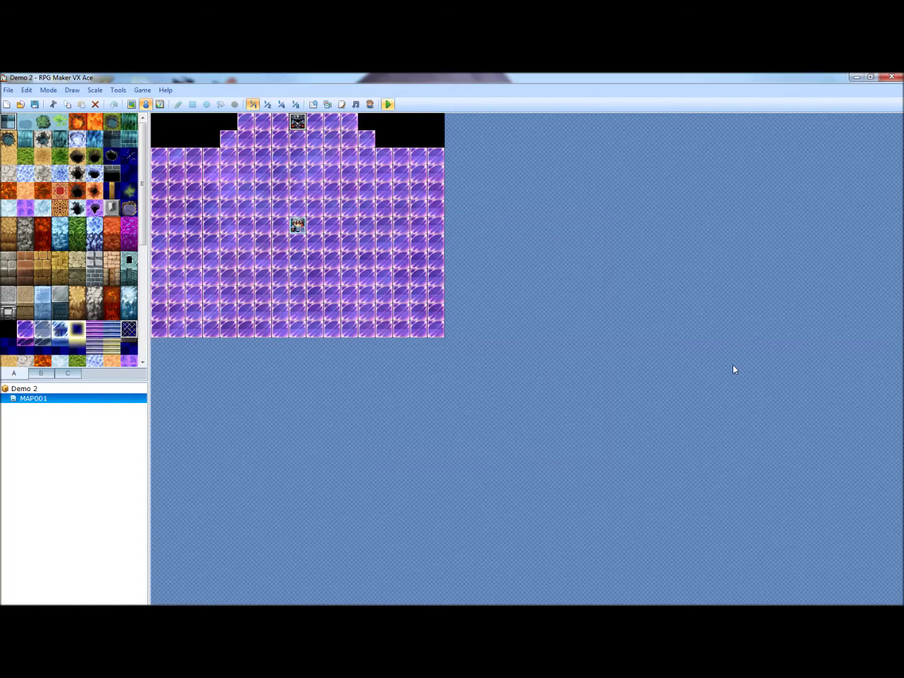
Create the Player 2 event with the line 'mmm zshiz foodsh delish!'.
left_click(800, 604)
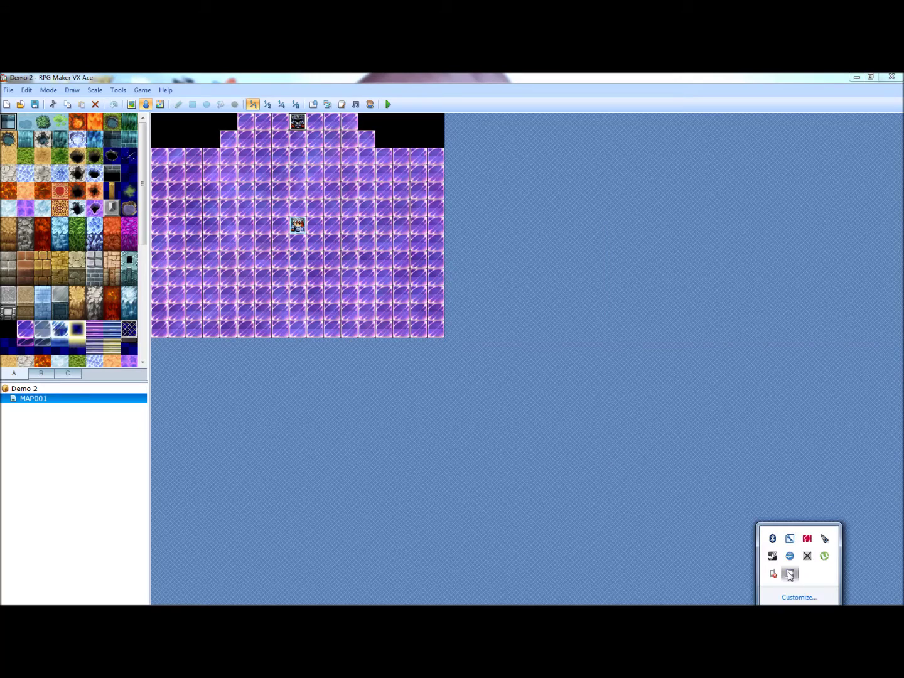
left_click(790, 574)
left_click(149, 214)
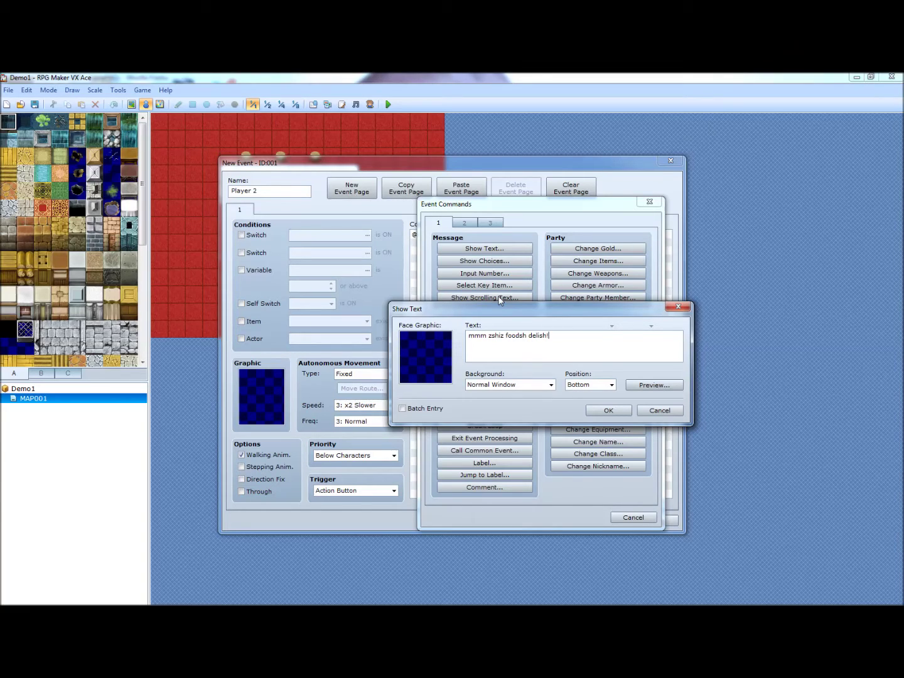
left_click(607, 410)
Give Player 2 the red-haired Actor2 sprite and place the event on the map.
double_click(245, 404)
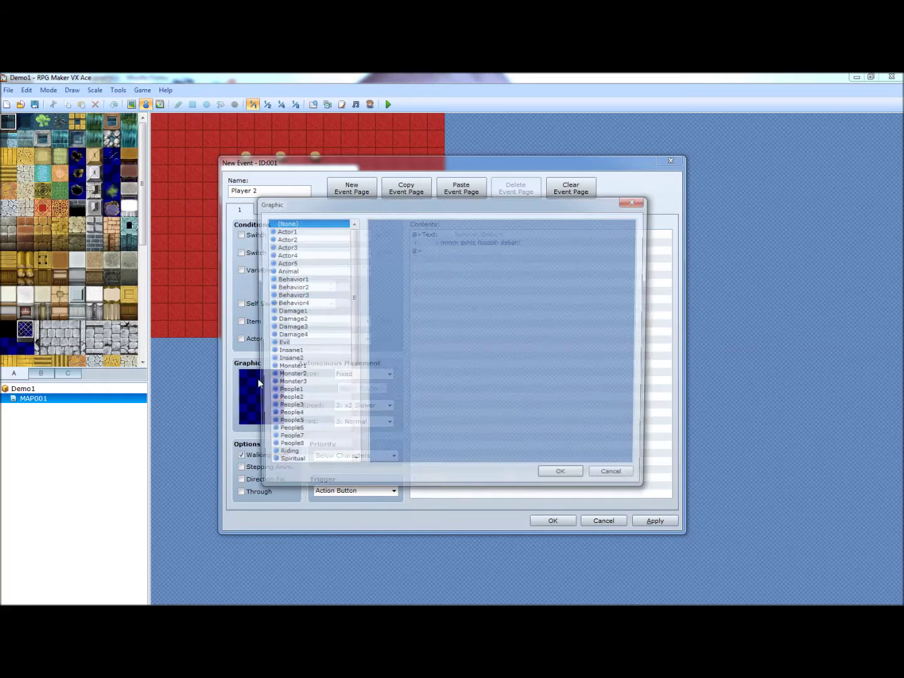
left_click(297, 240)
left_click(443, 347)
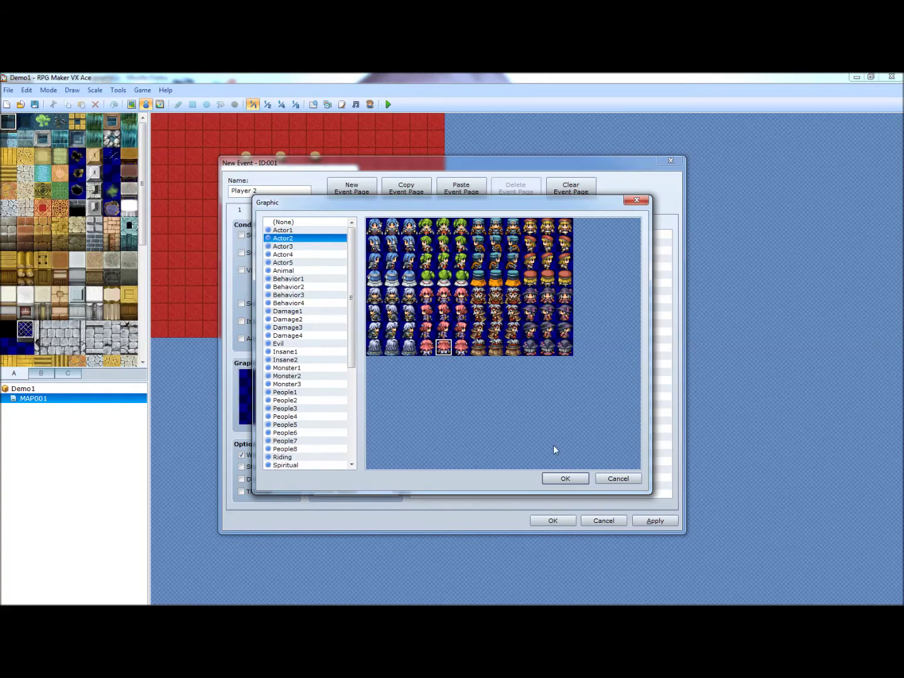
left_click(565, 477)
left_click(655, 522)
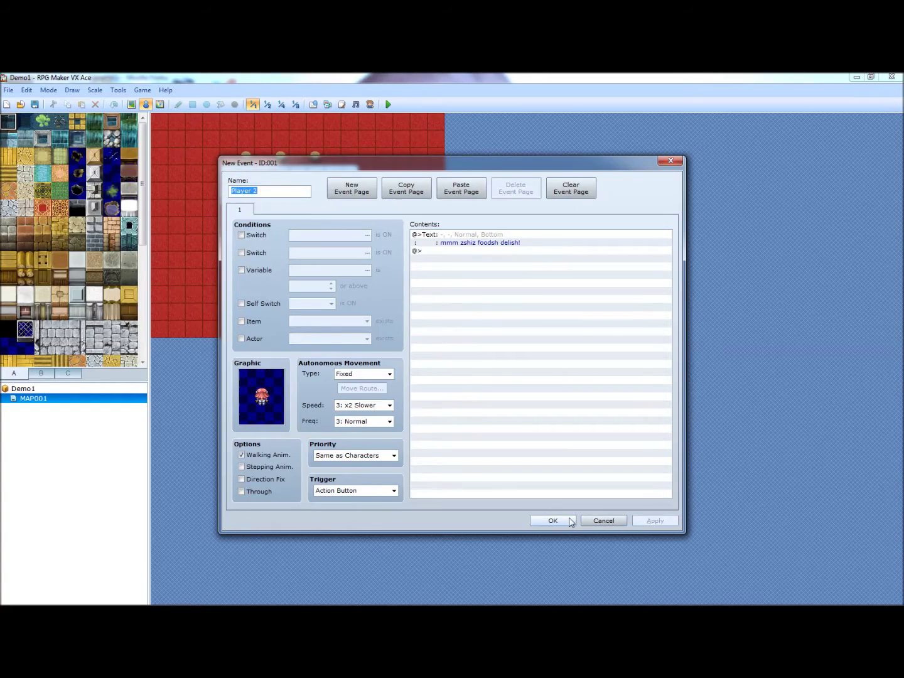
left_click(552, 521)
Create a new event below the table using an Actor4 character sprite.
double_click(283, 210)
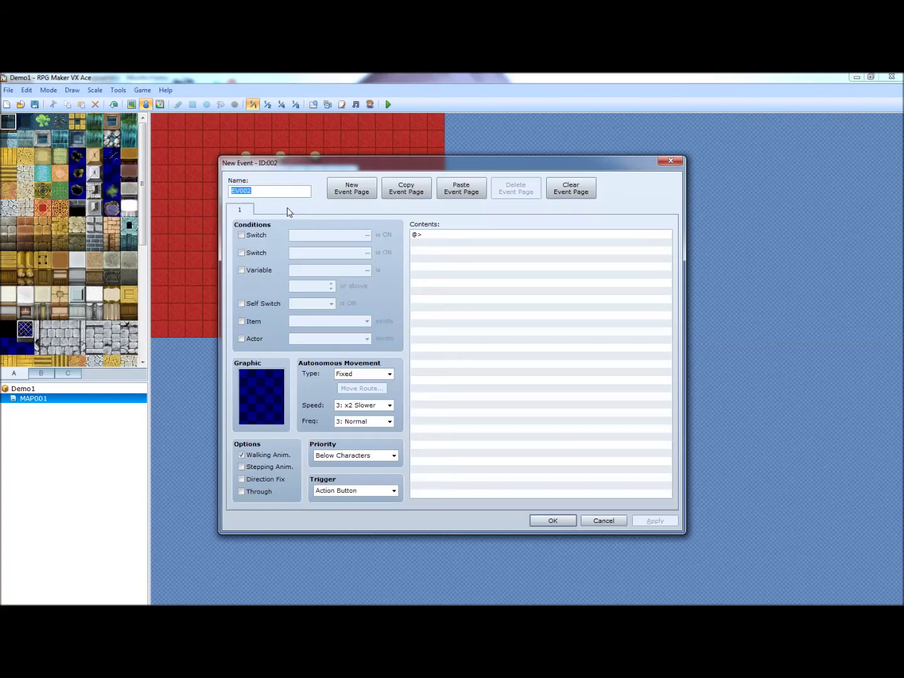
double_click(260, 393)
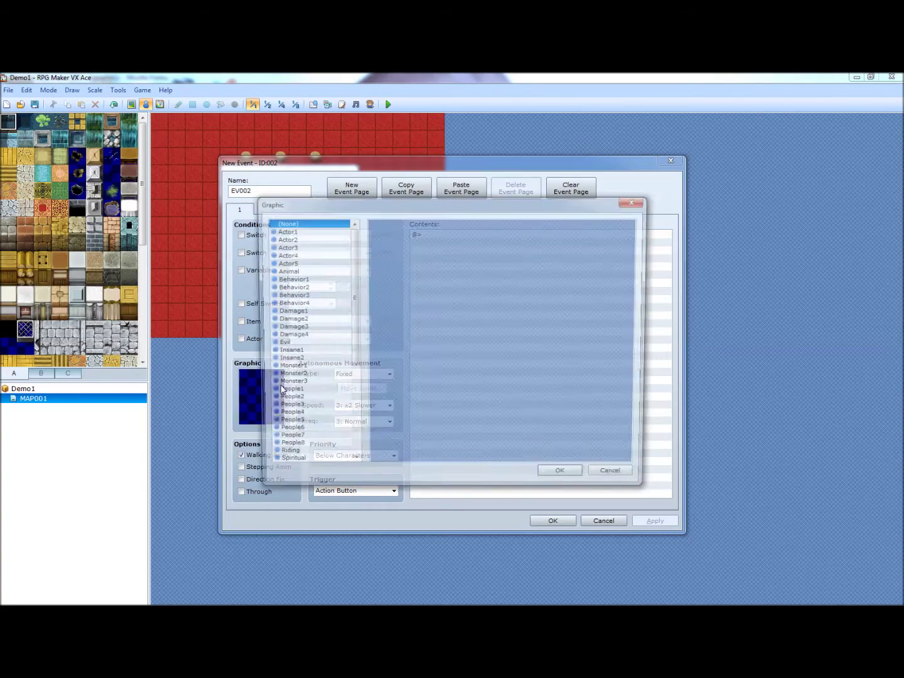
left_click(287, 246)
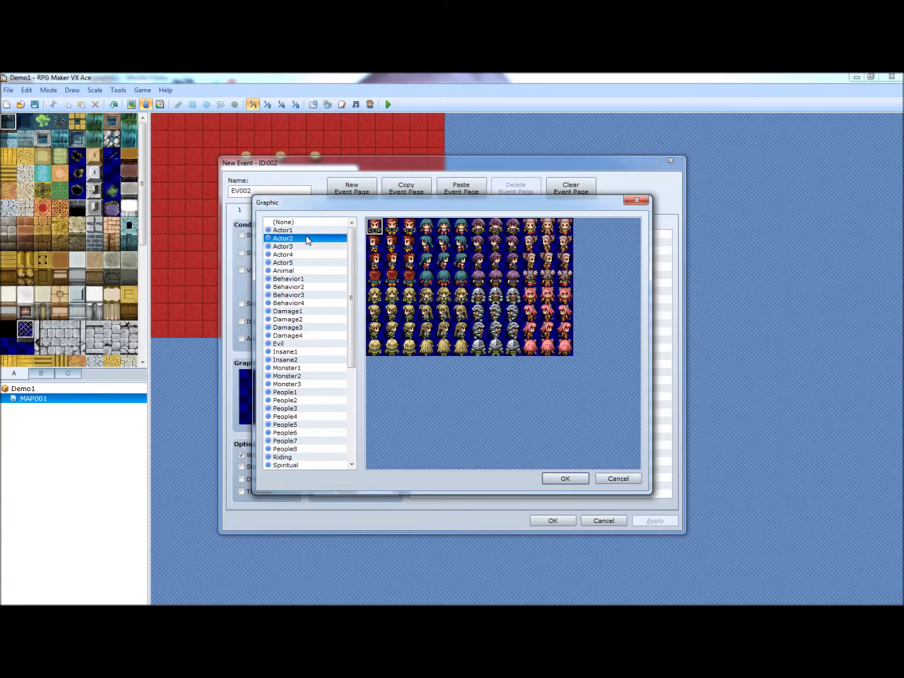
left_click(297, 255)
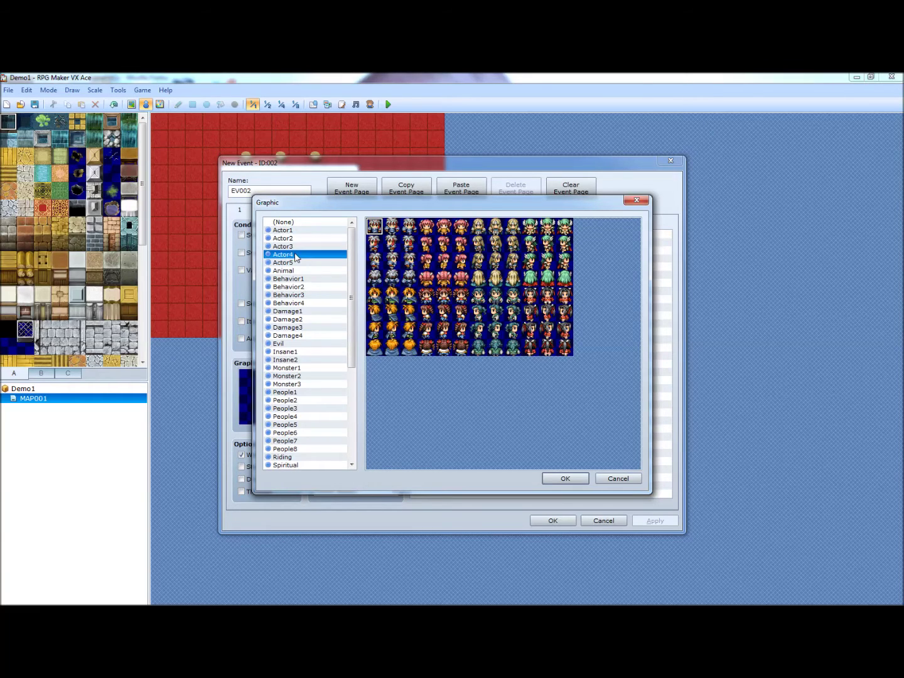
double_click(494, 349)
Add the line 'dont have much of an appetite...' to the event and finish it.
double_click(487, 321)
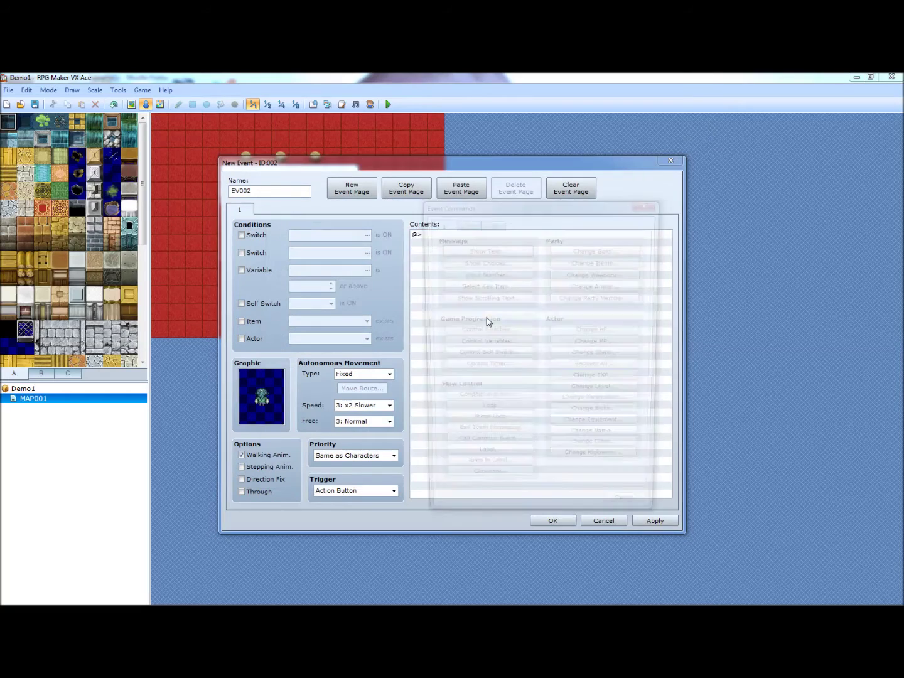
left_click(480, 249)
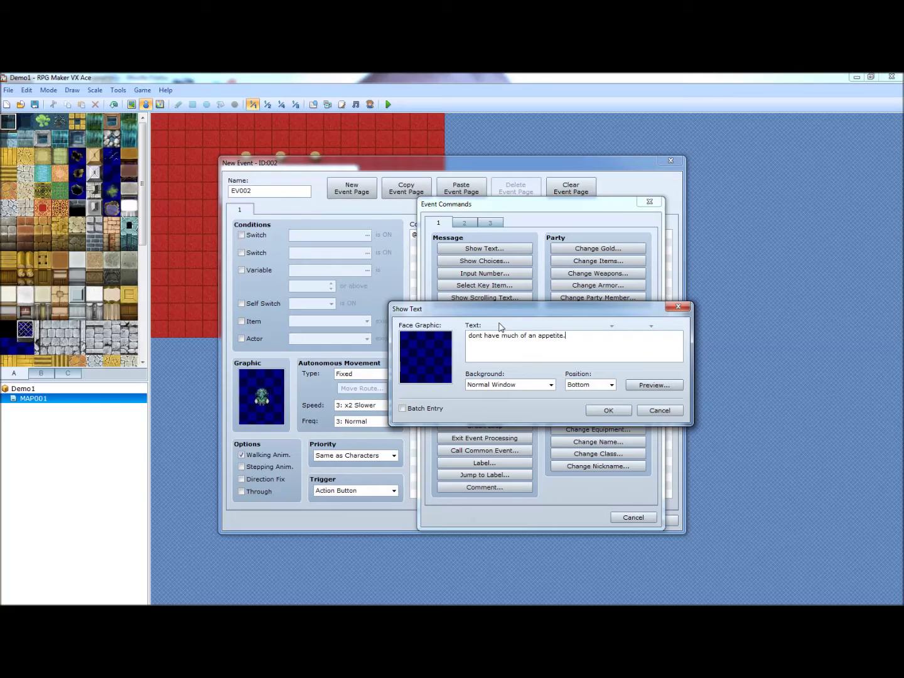
left_click(607, 410)
left_click(605, 521)
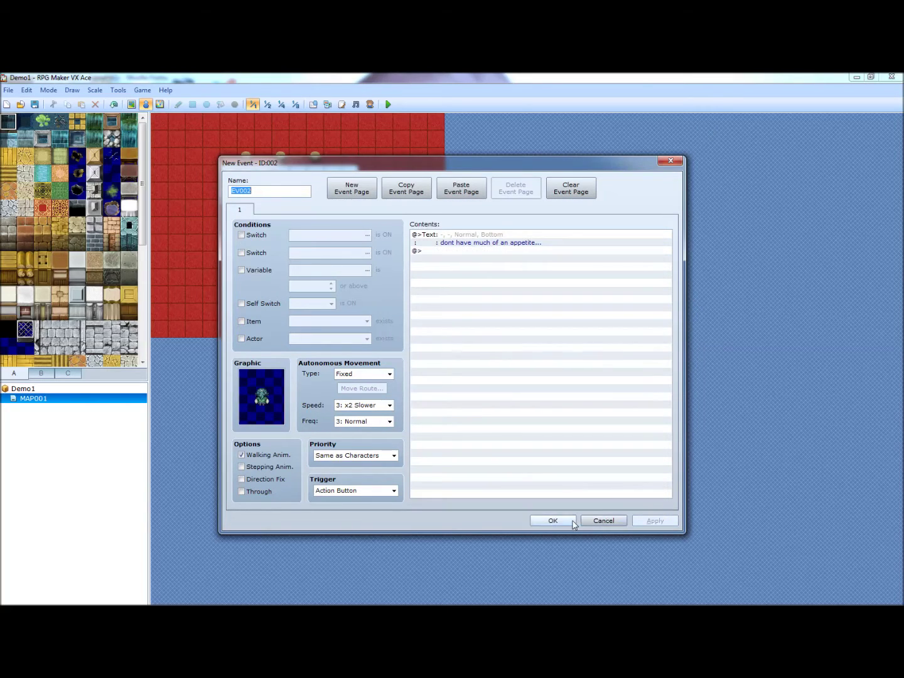
left_click(285, 161)
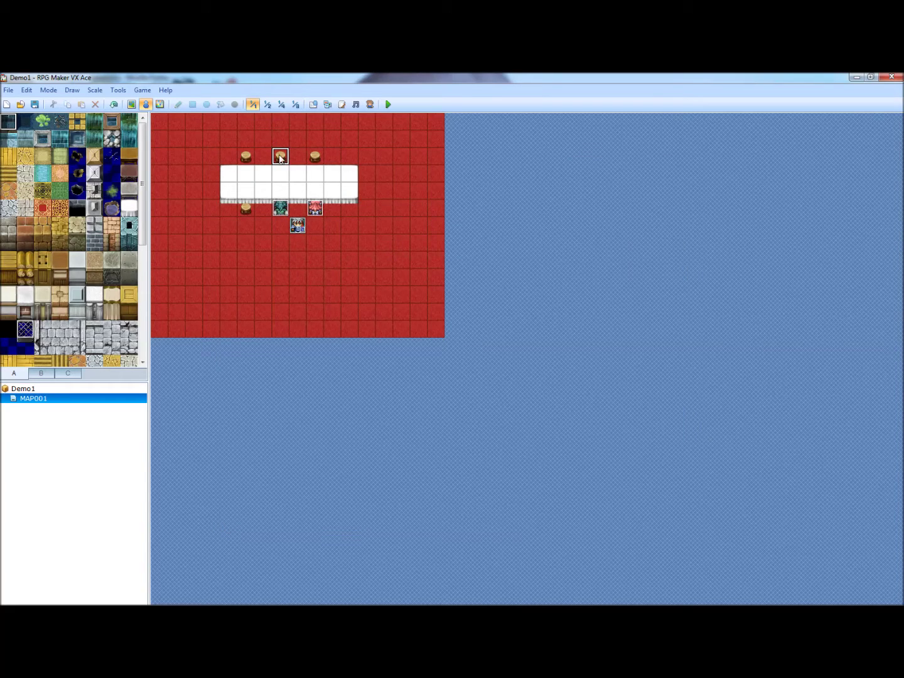
Rename the event below the table to 'Player 3' and apply the change.
double_click(280, 208)
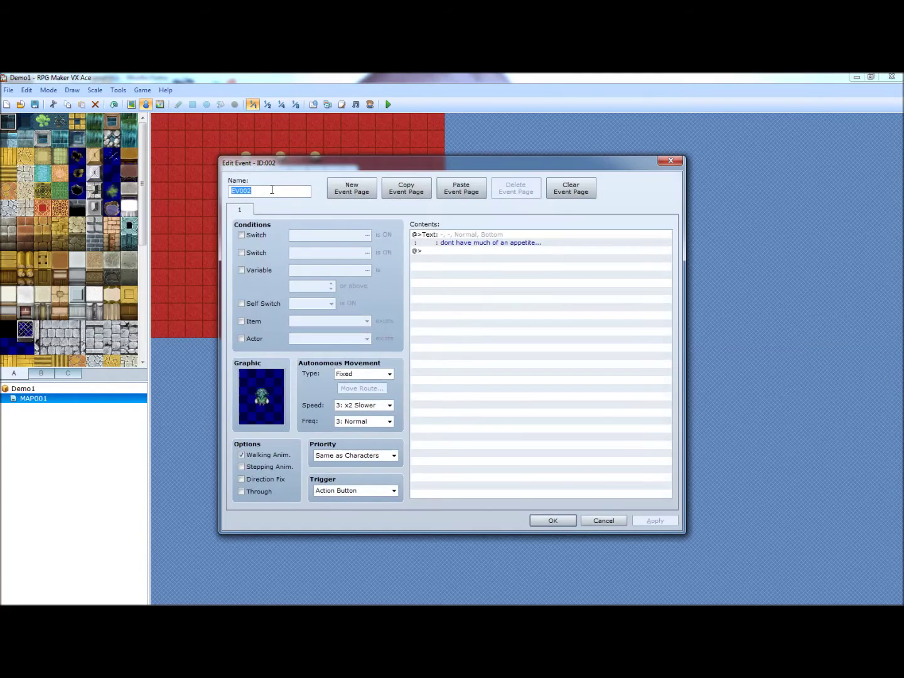
type("Player")
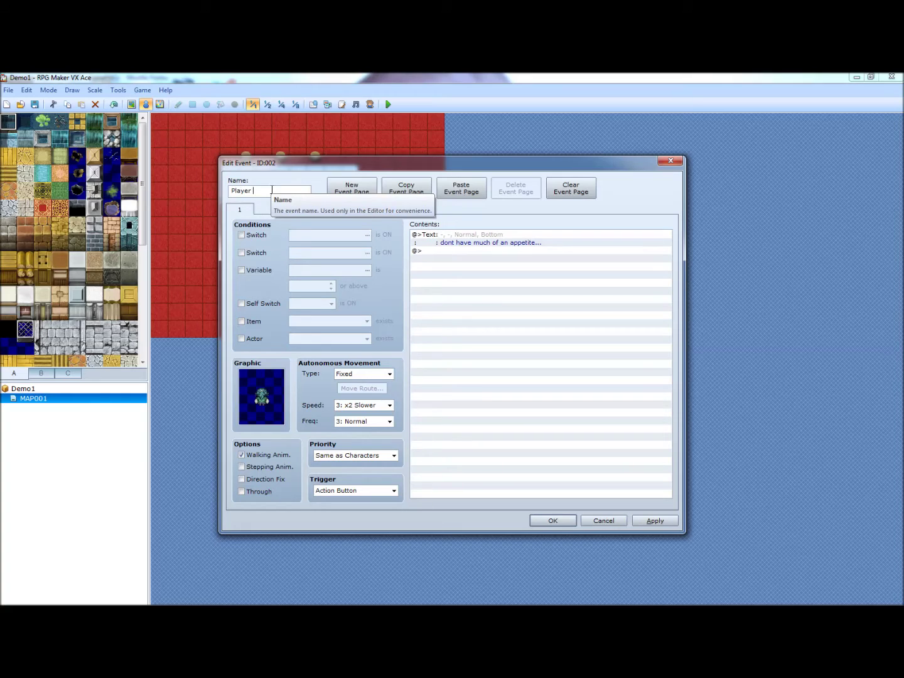
type(" 3")
left_click(653, 521)
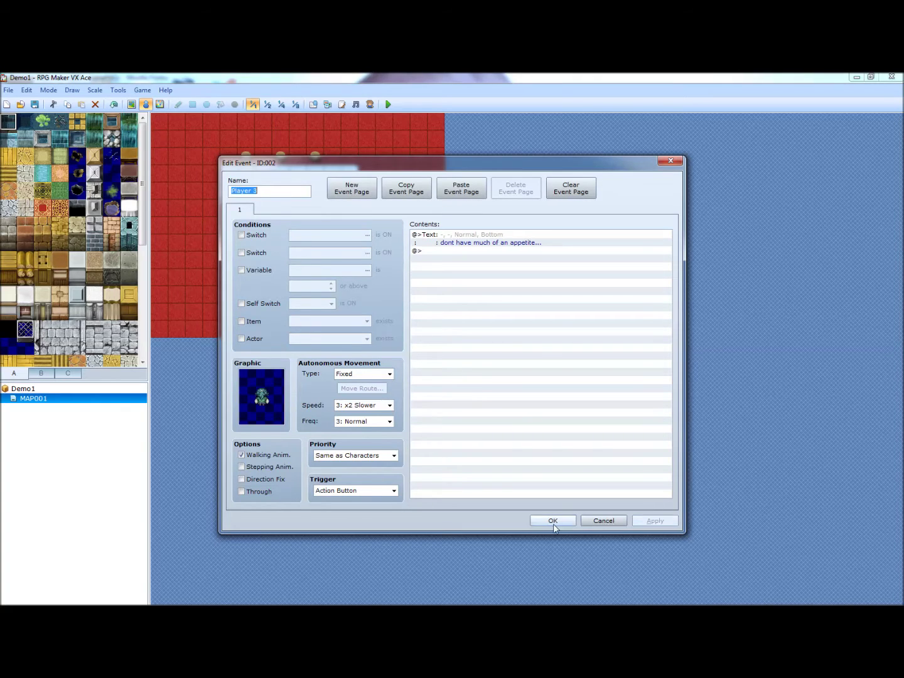
left_click(552, 520)
double_click(281, 156)
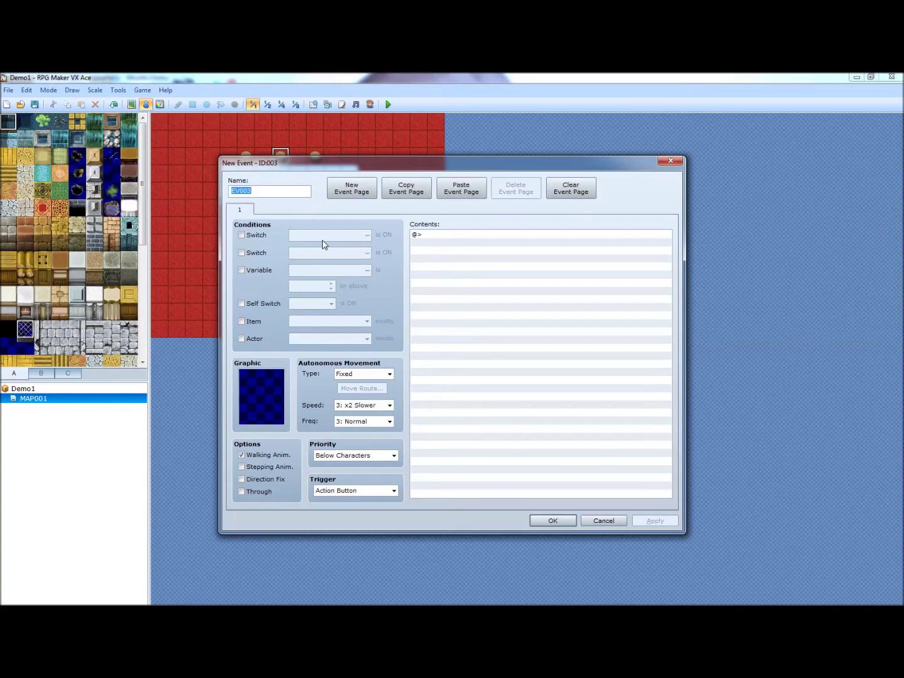
Name the top-chair event 'Player 1' with the line 'Im bored can we go now?'.
type("Player 1")
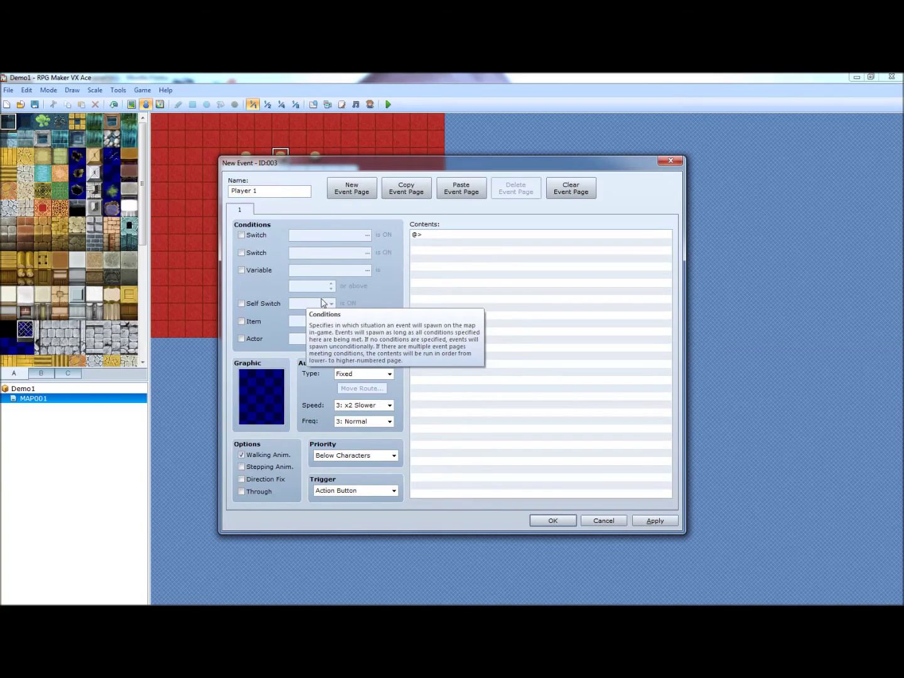
double_click(478, 311)
left_click(468, 250)
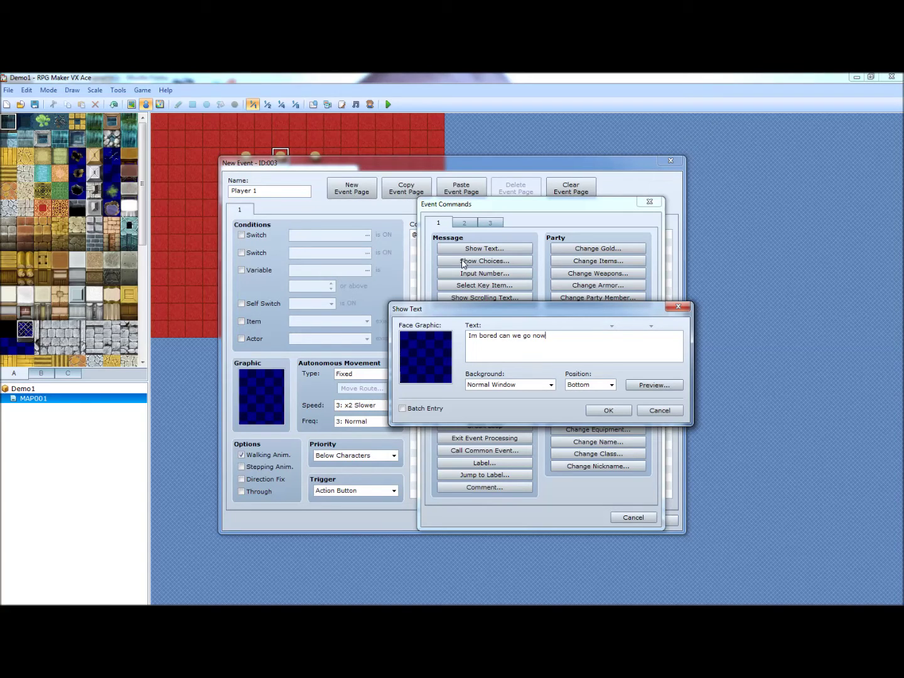
type("?")
left_click(606, 409)
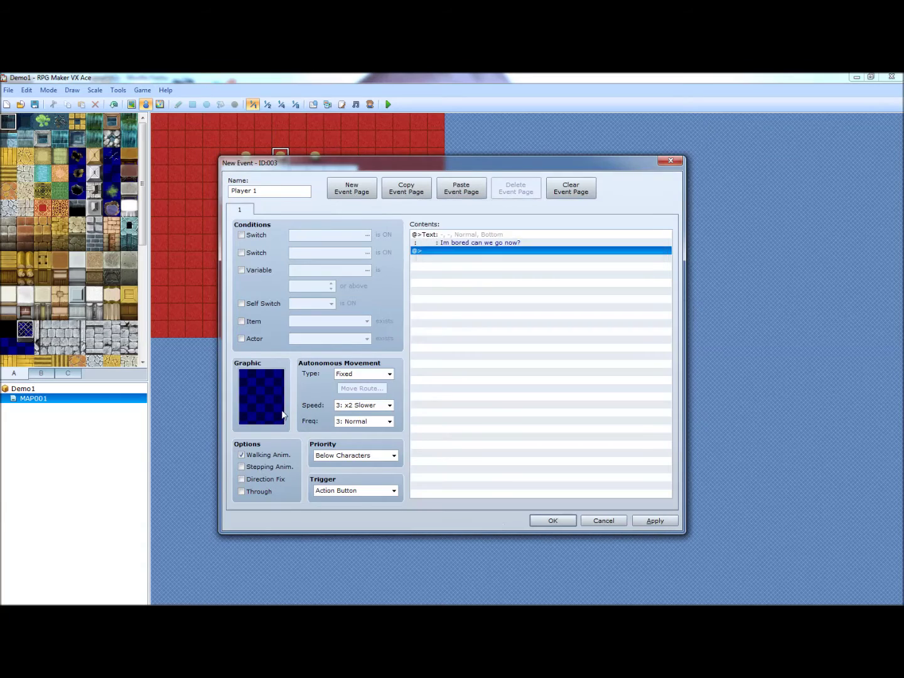
Give Player 1 an Actor1 character graphic and place the event.
double_click(281, 414)
left_click(284, 231)
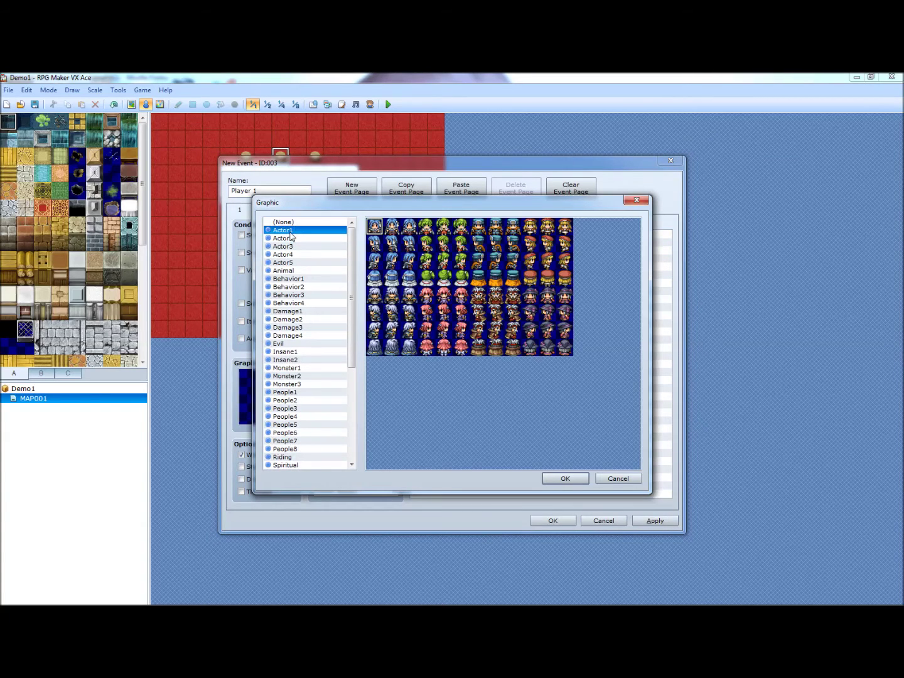
left_click(393, 228)
left_click(562, 480)
left_click(657, 520)
left_click(538, 520)
Create another event and choose the !Hexagram sprite sheet for its graphic.
double_click(399, 190)
double_click(261, 397)
left_click_drag(353, 281, 349, 390)
left_click(307, 409)
Use the row 3, column 1 hexagram graphic and rename the event 'Transfer/gather party'.
left_click(381, 265)
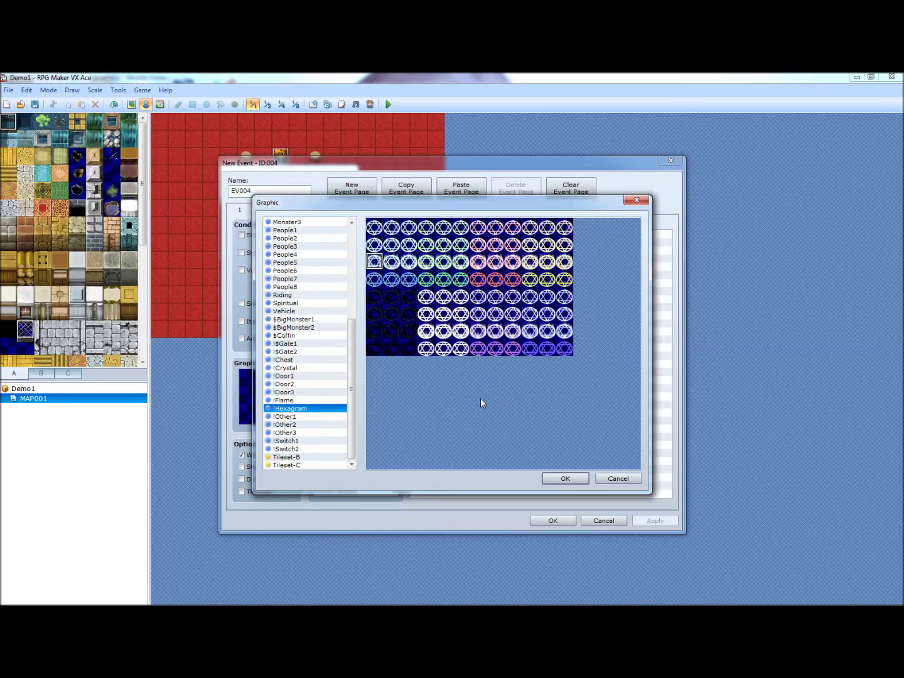
left_click(565, 479)
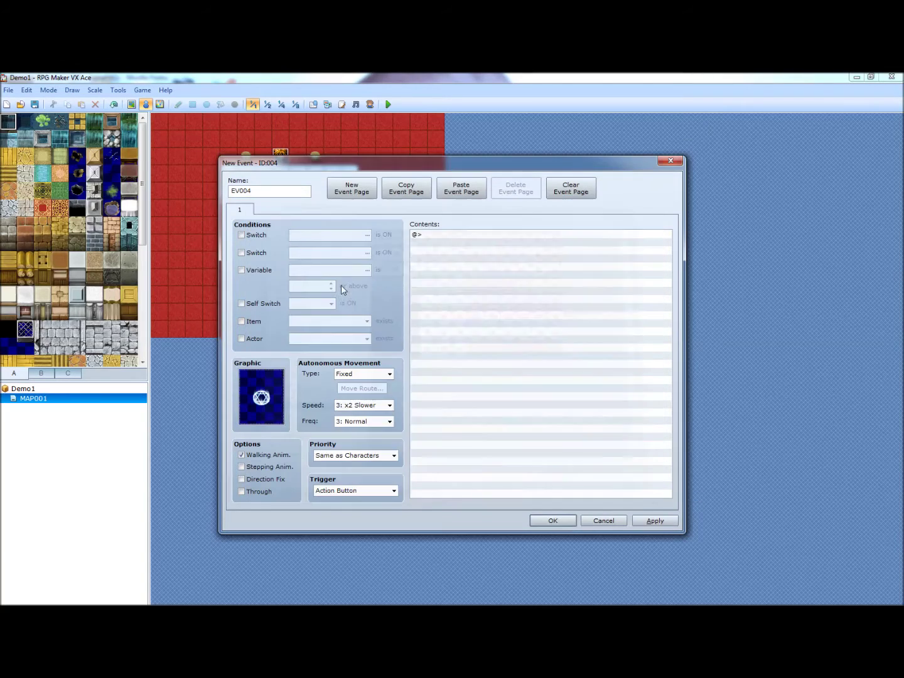
double_click(276, 188)
type("Transfer/gather party")
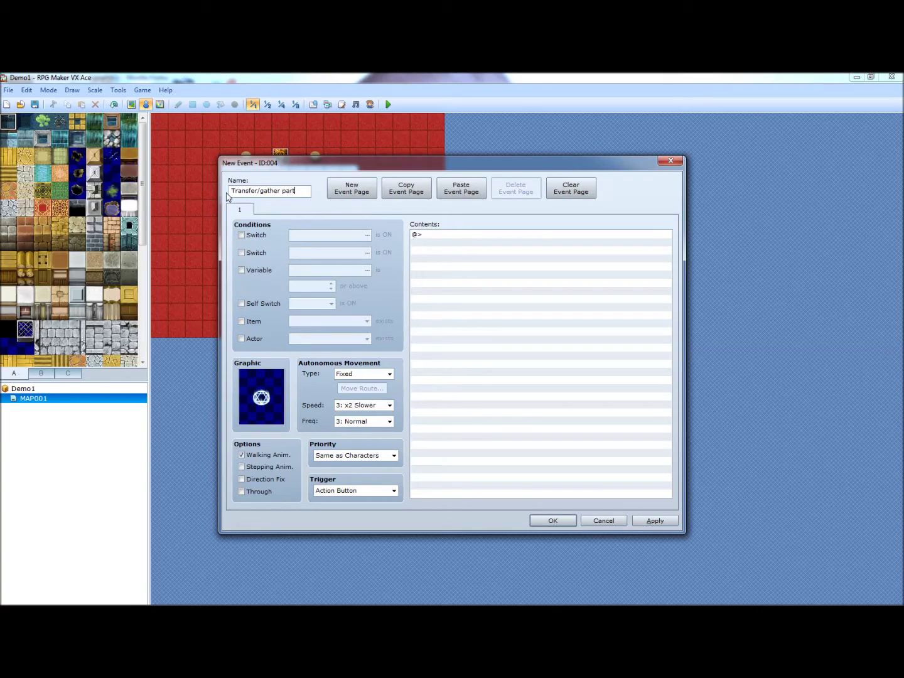
Enable Stepping Anim., set priority to Below Characters, and keep the Action Button trigger.
left_click(241, 467)
left_click(348, 460)
left_click(359, 476)
left_click(363, 495)
left_click(352, 503)
Add the prompt 'Gather your party and leave?' followed by a Yes/No choice.
double_click(559, 373)
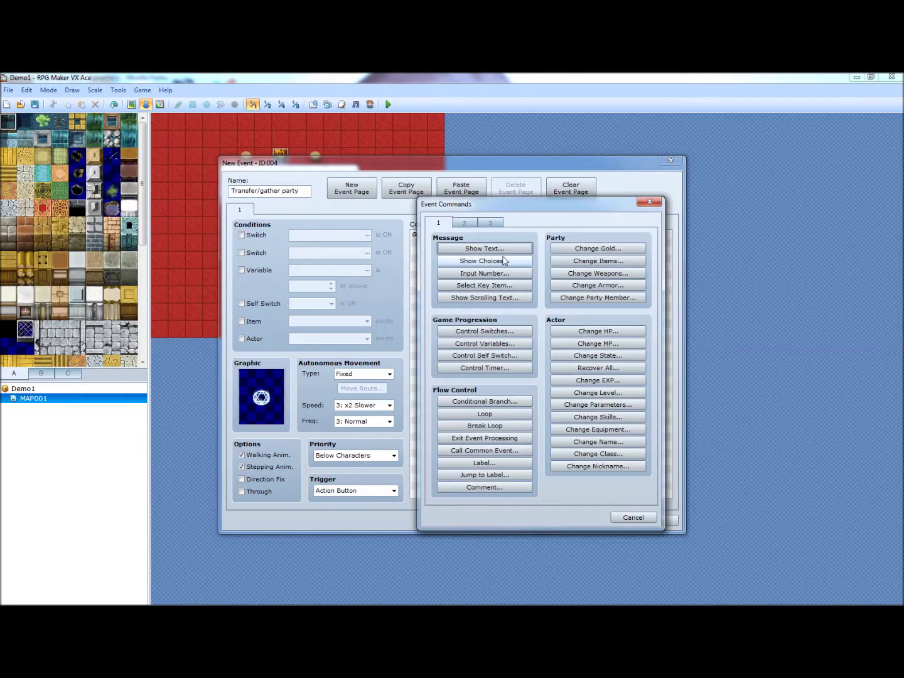
left_click(500, 250)
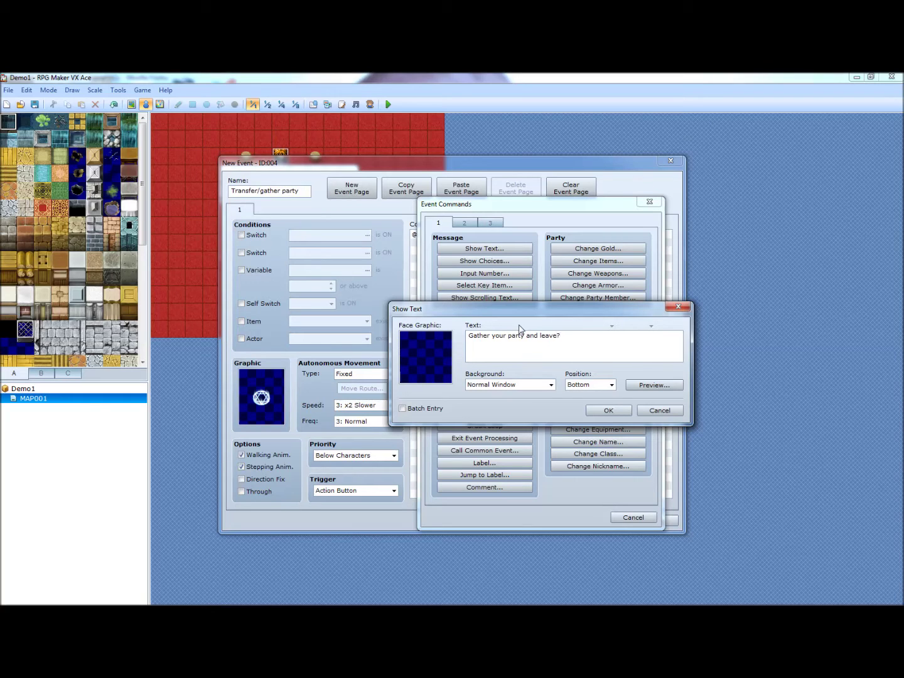
left_click(605, 411)
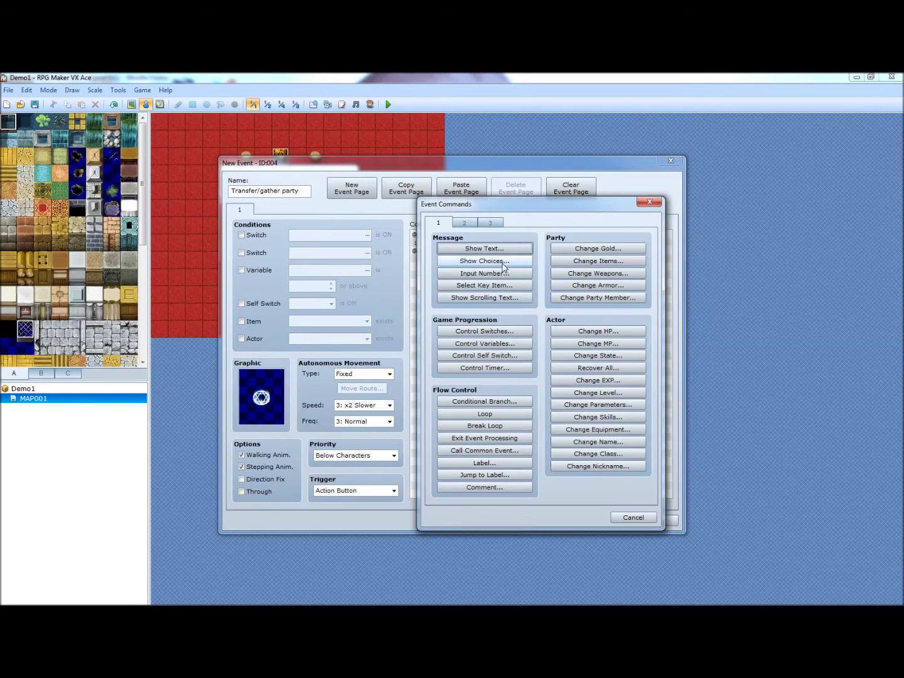
left_click(503, 263)
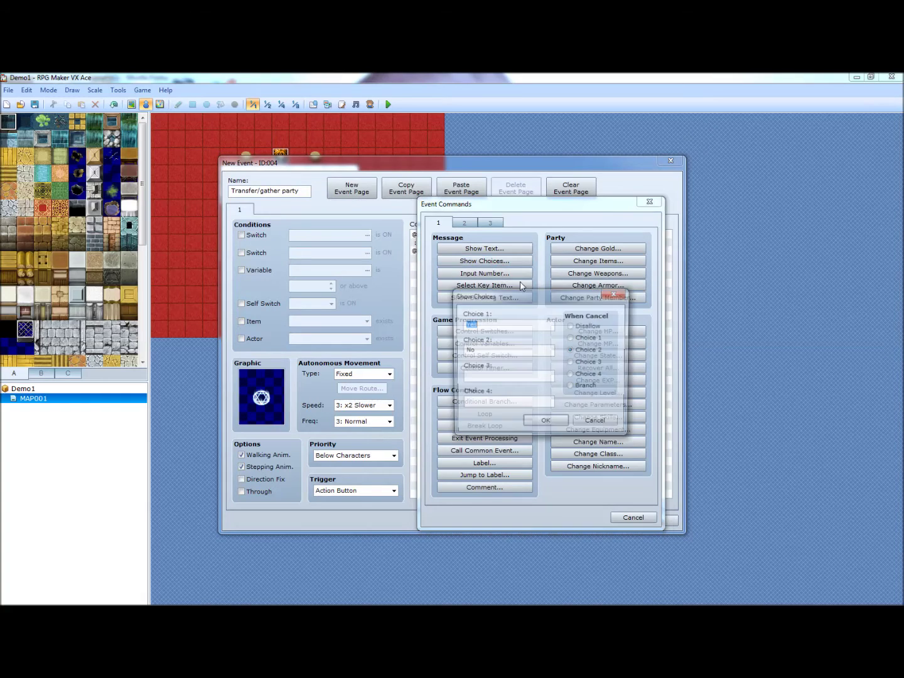
left_click(546, 424)
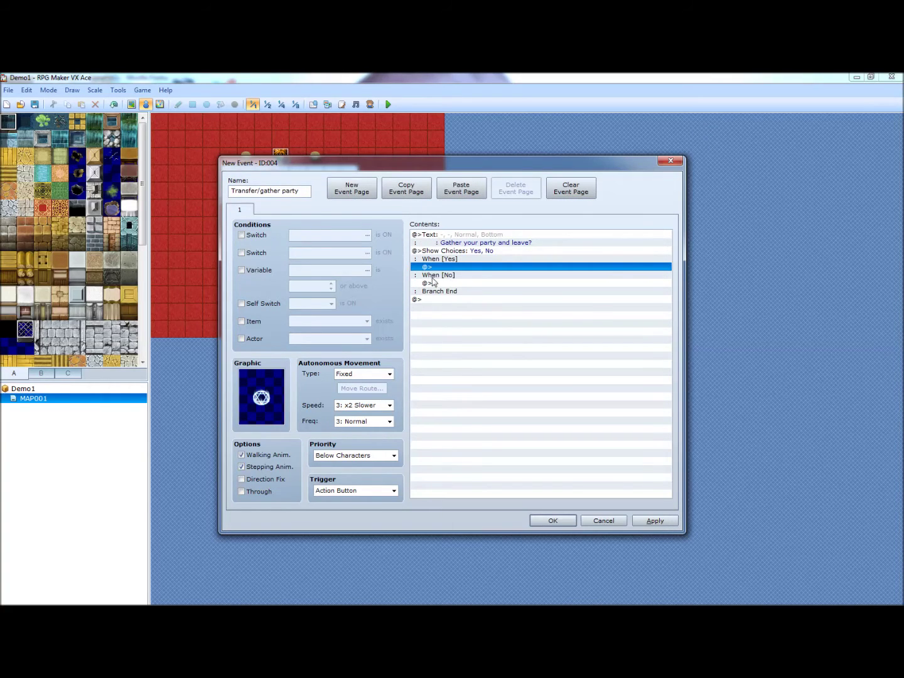
double_click(436, 268)
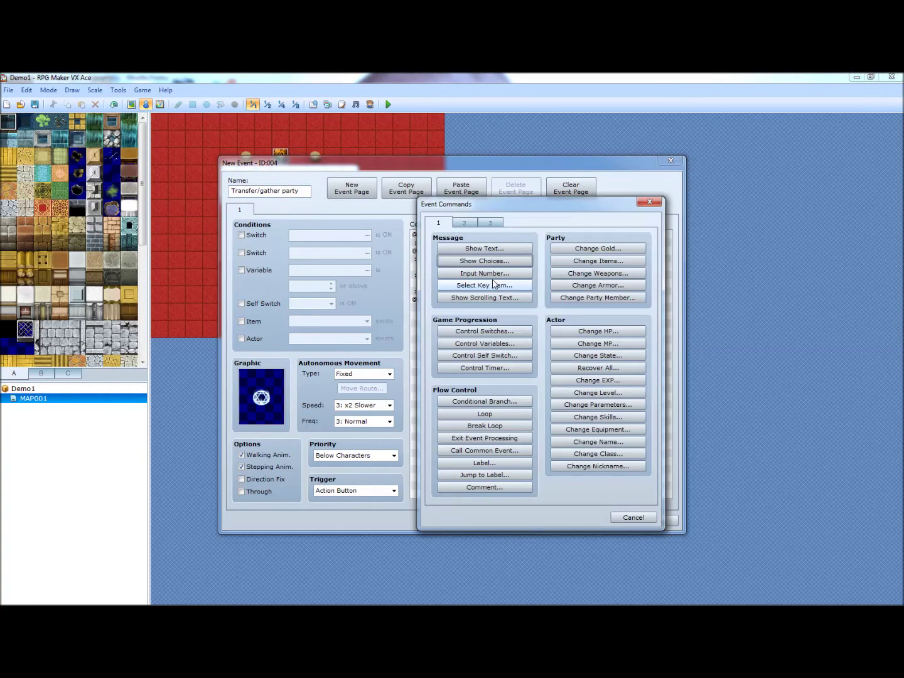
left_click(470, 224)
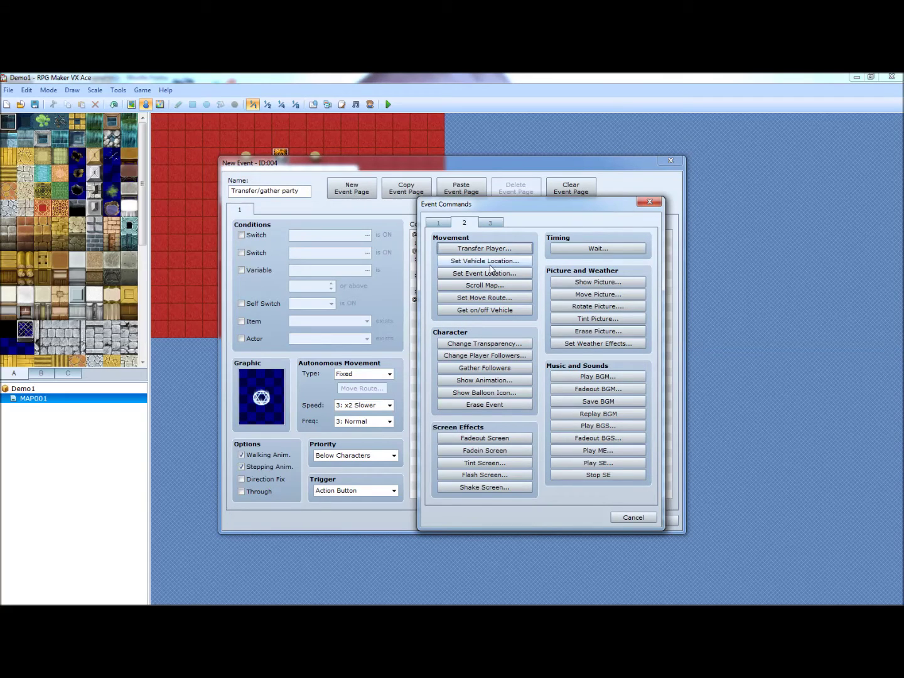
Start a move route for 003:Player 1 with seven Move Right steps.
left_click(503, 299)
left_click(440, 266)
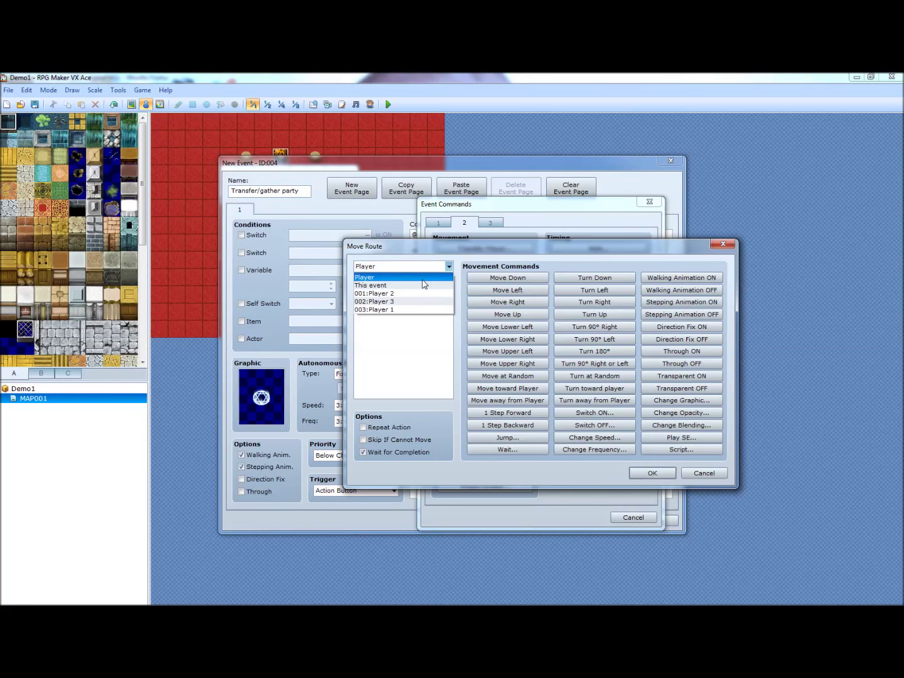
left_click(420, 309)
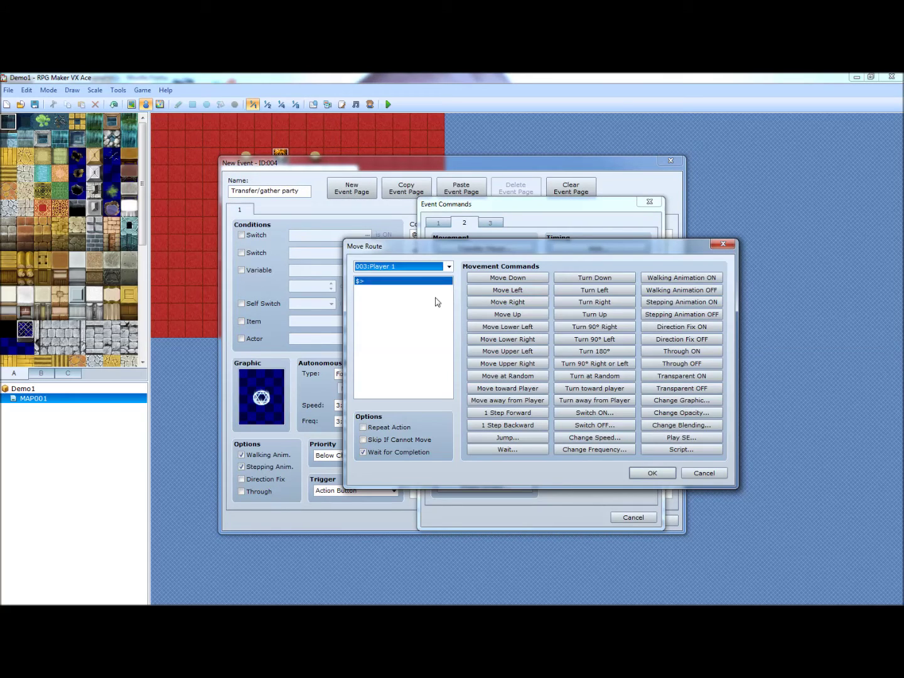
left_click(523, 304)
left_click(522, 304)
left_click(523, 305)
left_click(523, 305)
left_click(523, 305)
left_click(522, 305)
left_click(523, 304)
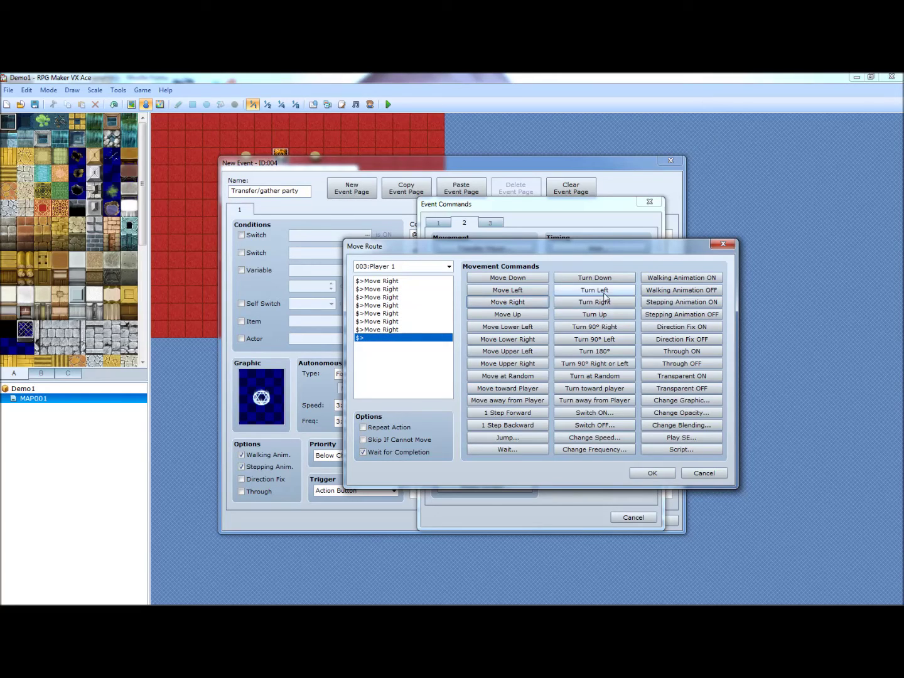
Add Move Down, Transparent ON, Move Down, and insert Through ON at the route's start.
left_click(508, 278)
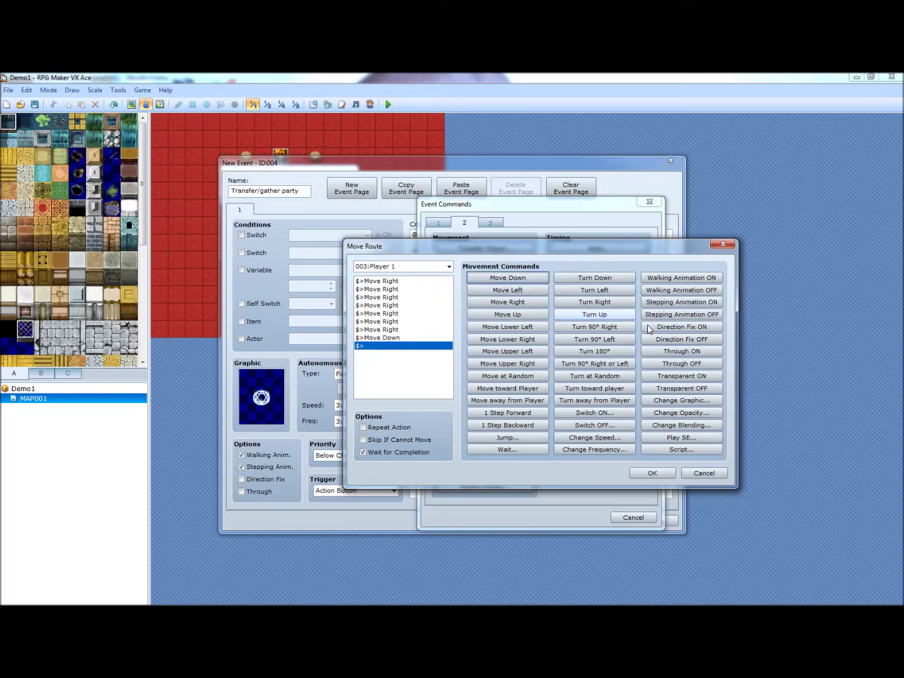
left_click(681, 376)
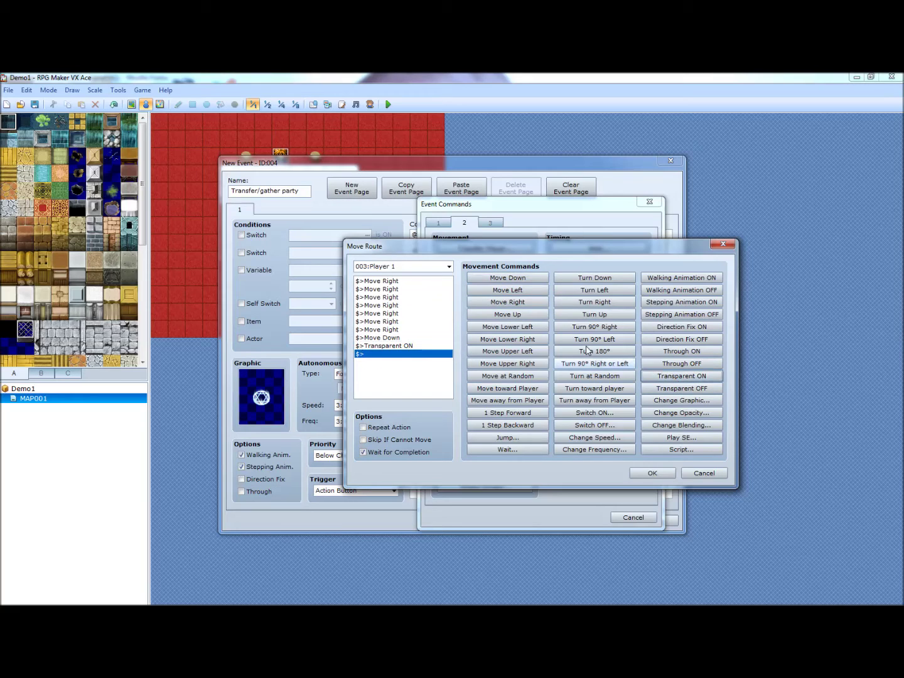
left_click(510, 280)
left_click(389, 282)
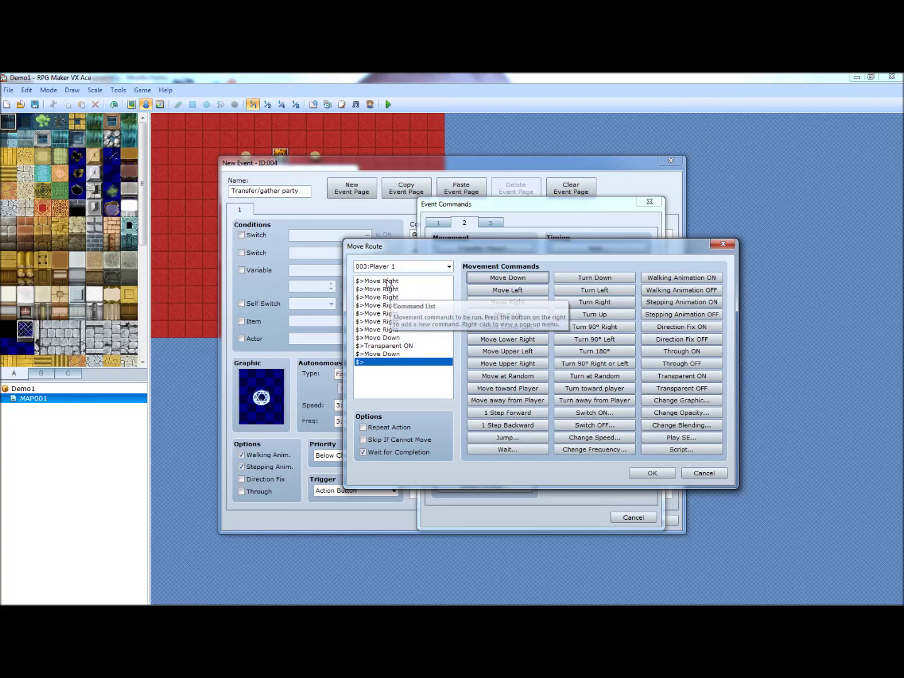
left_click(682, 353)
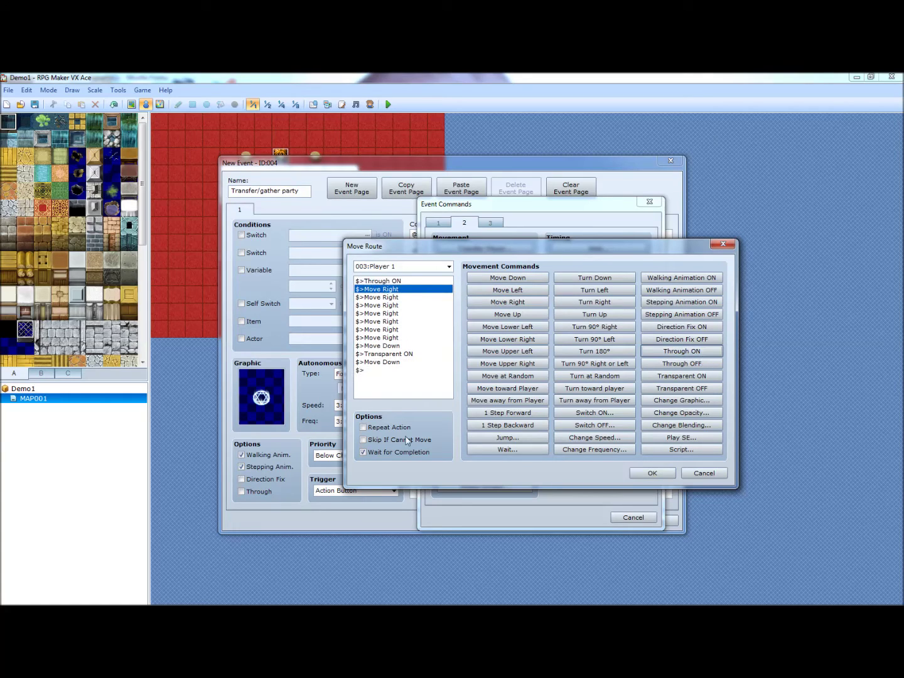